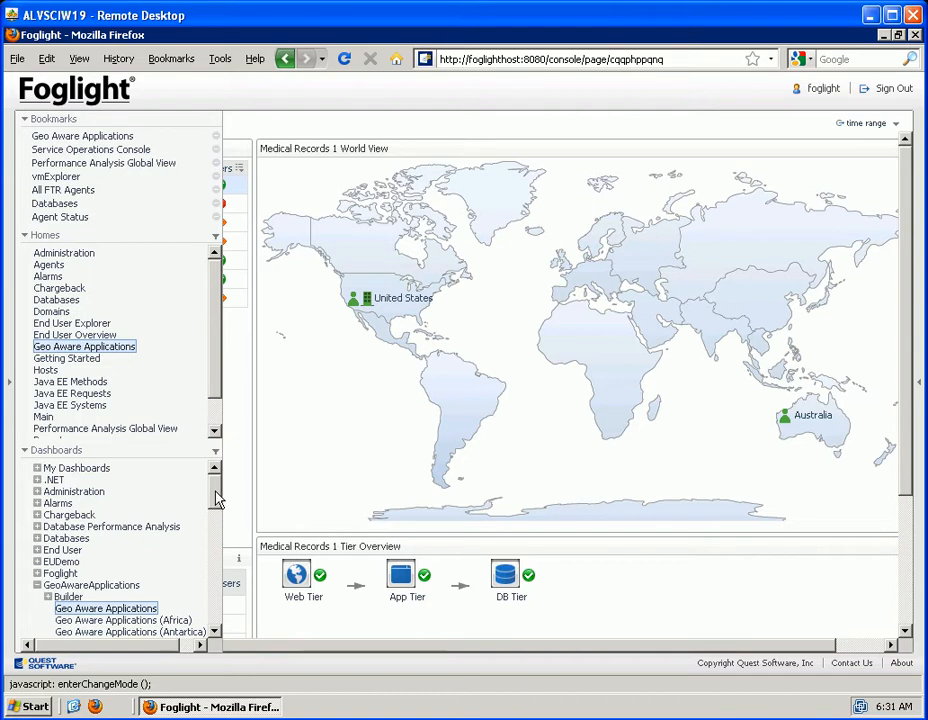
Open the FxV Hit Filters dashboard in the FxV group of the End User dashboards
{"action": "left_click", "coordinate": [37, 550]}
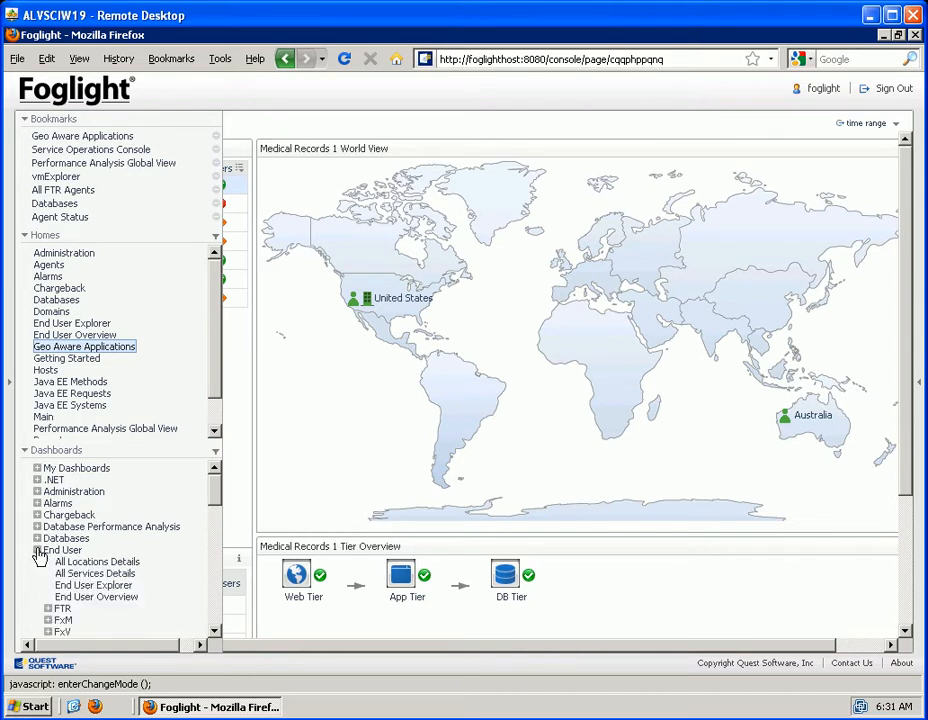
{"action": "mouse_move", "coordinate": [215, 487]}
{"action": "left_mouse_down"}
{"action": "mouse_move", "coordinate": [215, 503]}
{"action": "mouse_move", "coordinate": [215, 489]}
{"action": "left_mouse_up"}
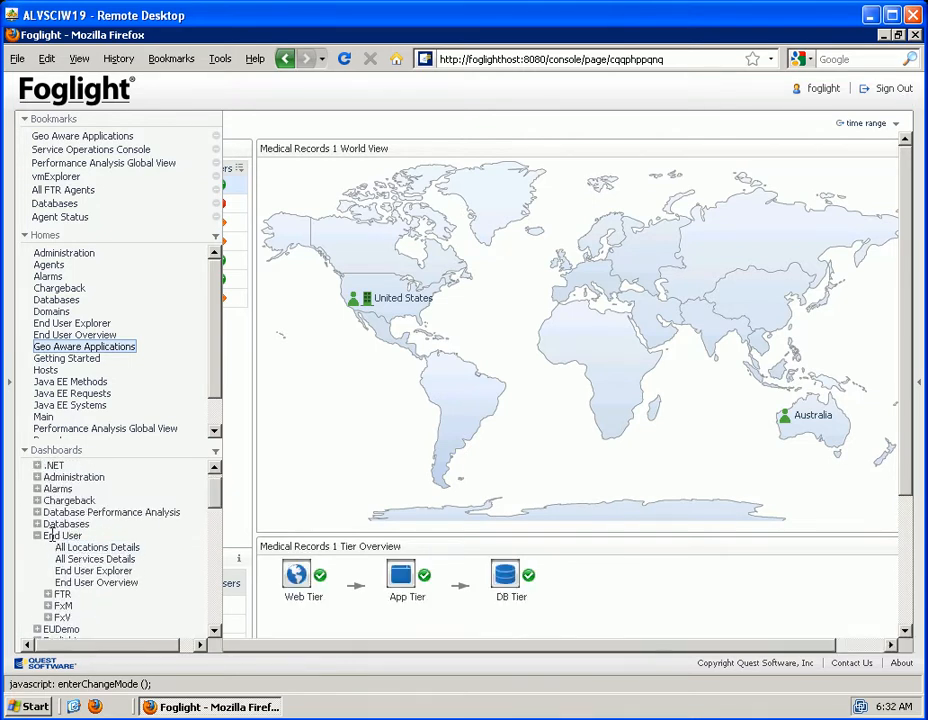
{"action": "left_click", "coordinate": [47, 620]}
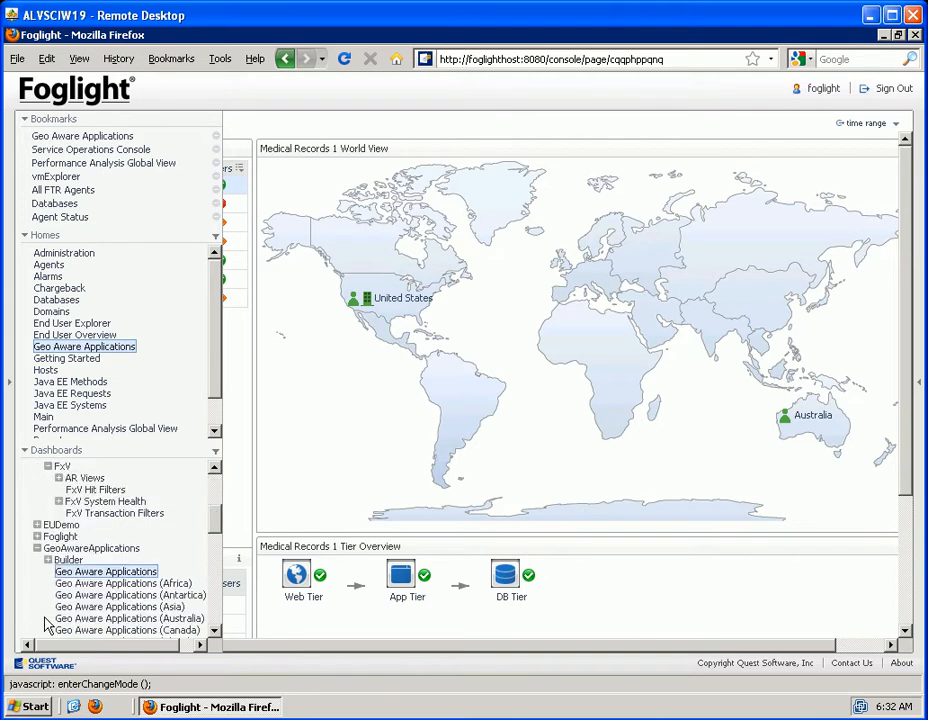
{"action": "left_click", "coordinate": [90, 490]}
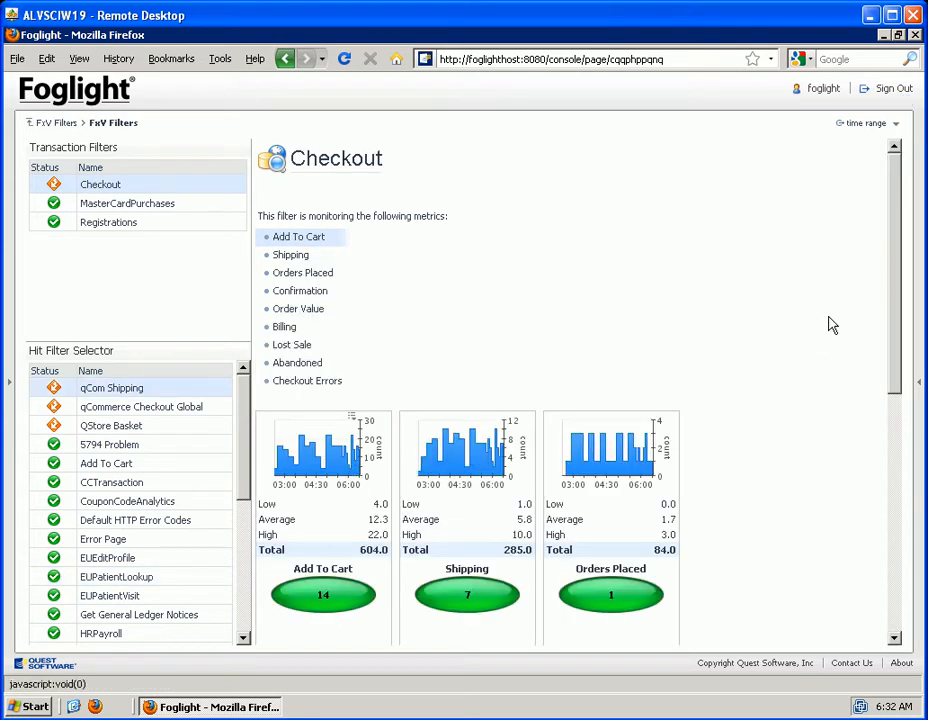
Look over the Checkout filter's metric charts and set the time range to the last 4 hours
{"action": "left_click_drag", "start_coordinate": [901, 323], "coordinate": [901, 404]}
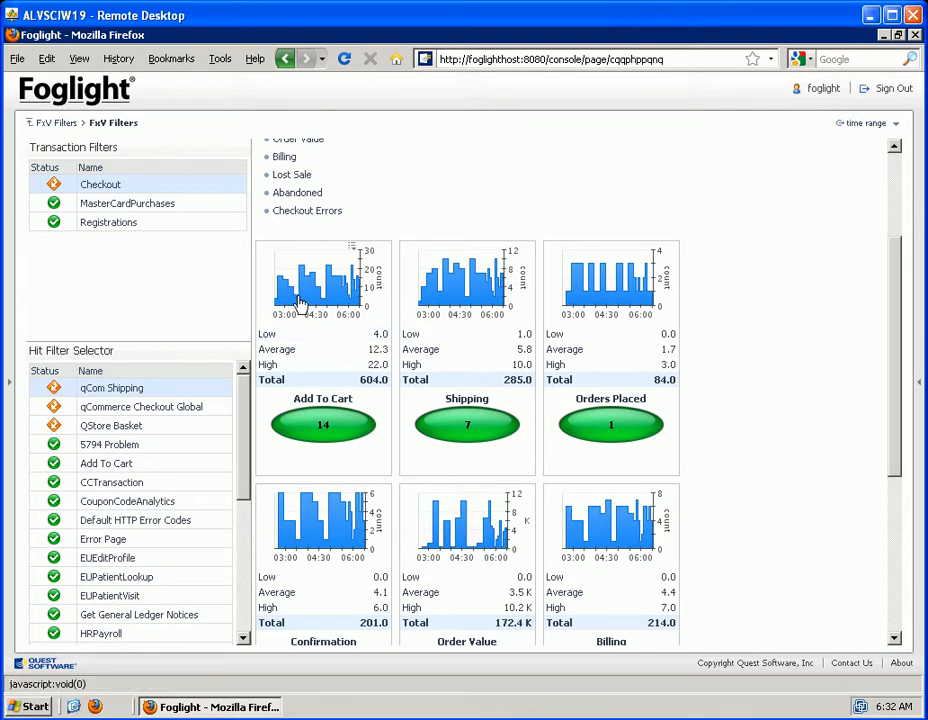
{"action": "left_click_drag", "start_coordinate": [895, 265], "coordinate": [895, 145]}
{"action": "left_click", "coordinate": [895, 126]}
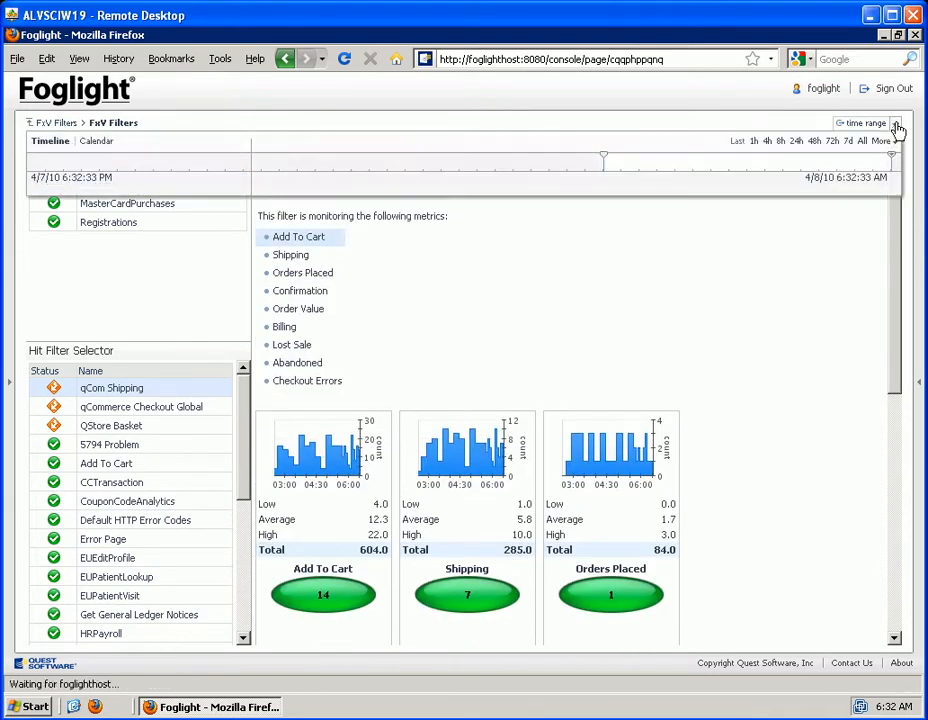
{"action": "left_click", "coordinate": [768, 143]}
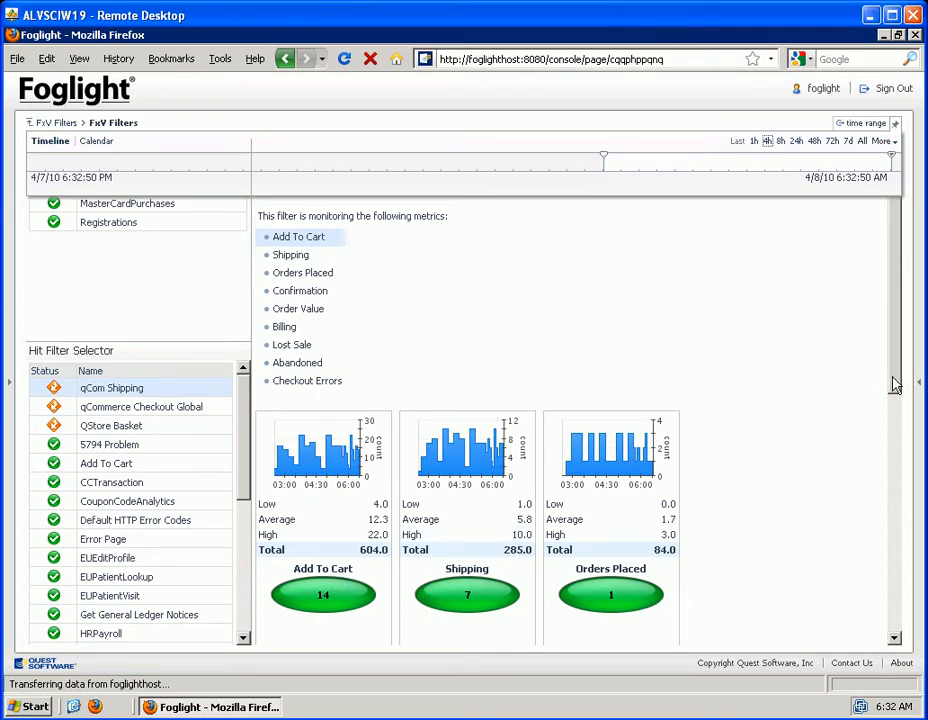
Check the alarms behind the Checkout filter's Lost Sale and Checkout Errors metrics
{"action": "left_click_drag", "start_coordinate": [898, 375], "coordinate": [918, 555]}
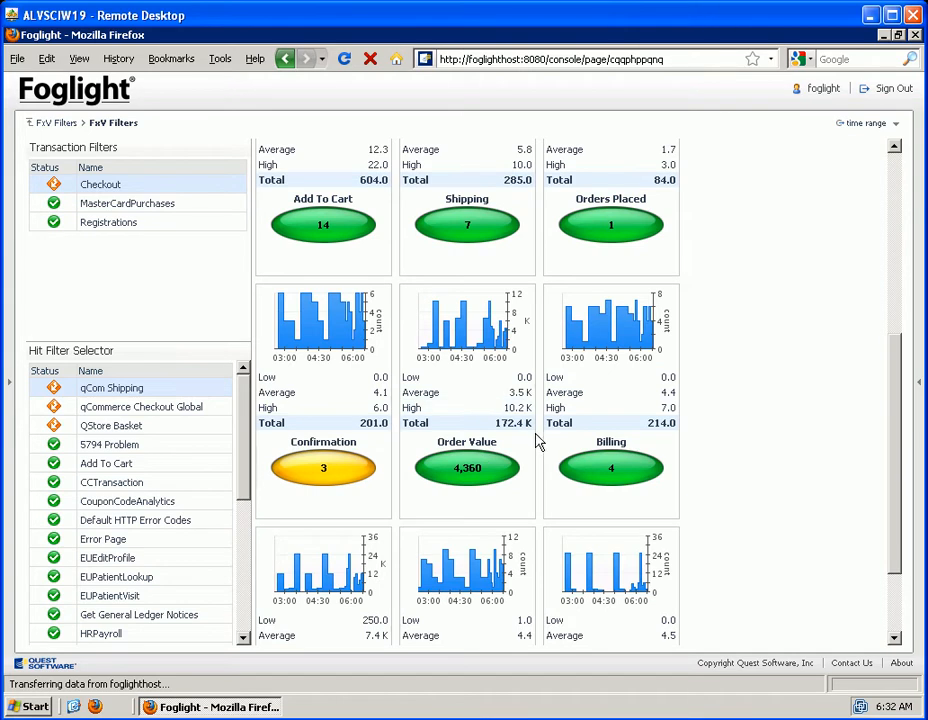
{"action": "left_click_drag", "start_coordinate": [895, 422], "coordinate": [903, 476]}
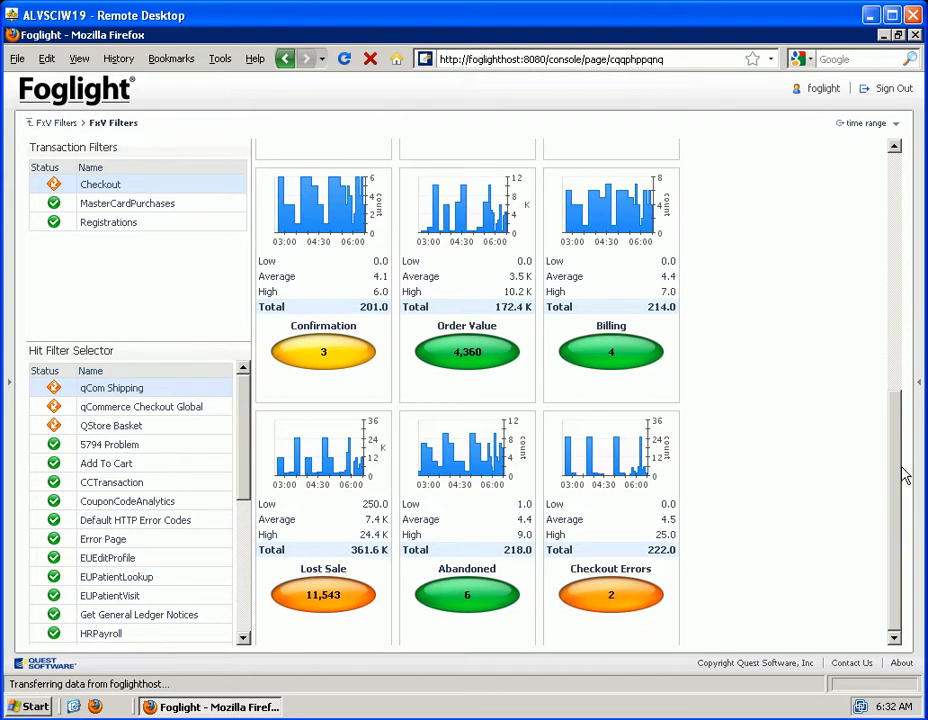
{"action": "left_click", "coordinate": [325, 596]}
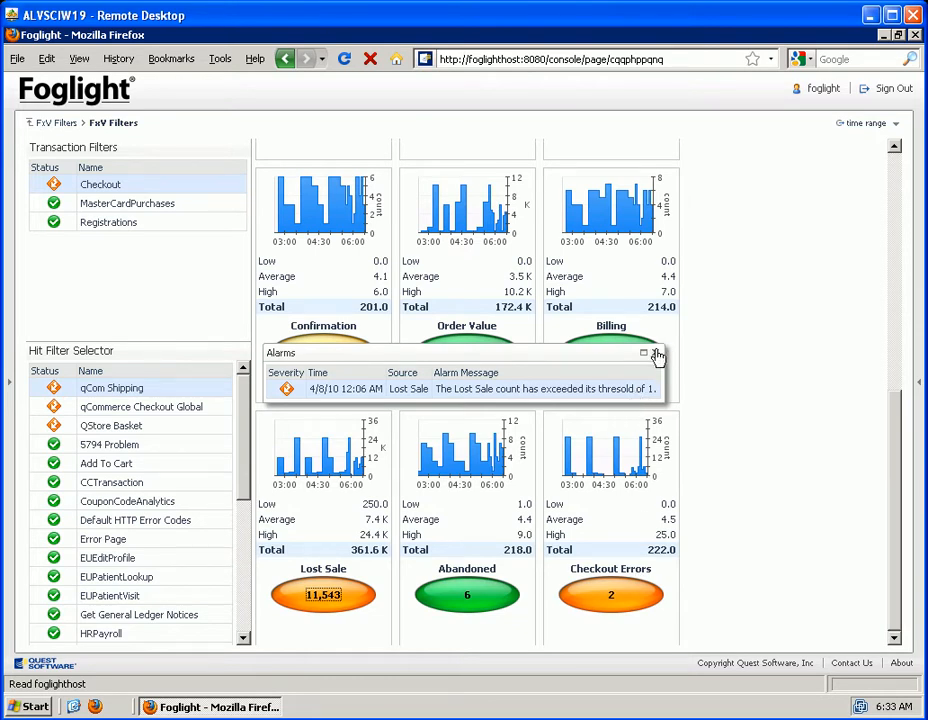
{"action": "left_click", "coordinate": [615, 595]}
{"action": "left_click", "coordinate": [613, 597]}
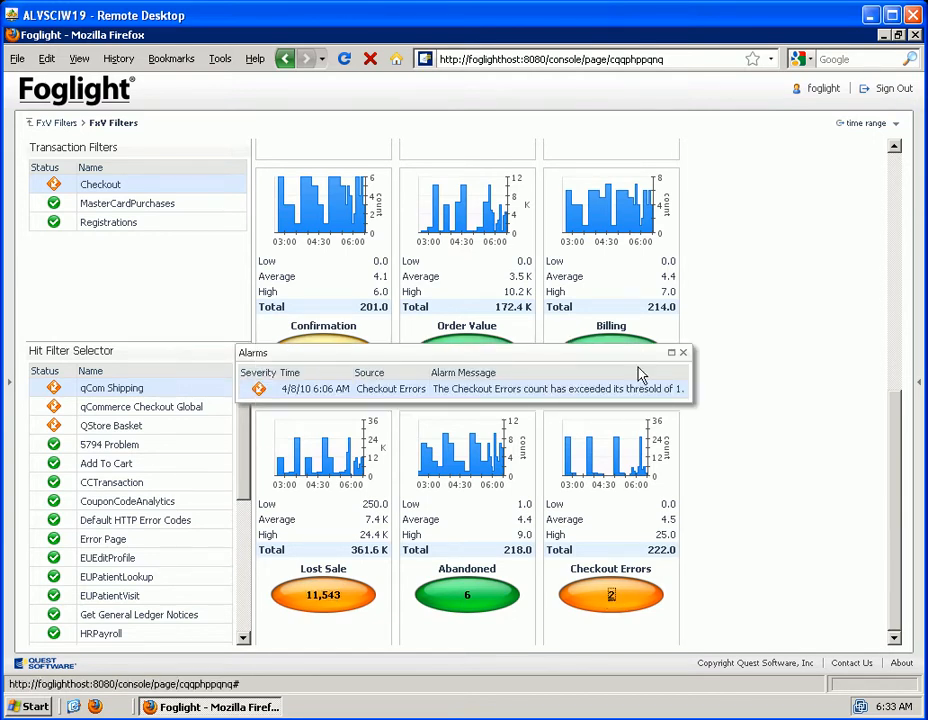
{"action": "left_click", "coordinate": [683, 352]}
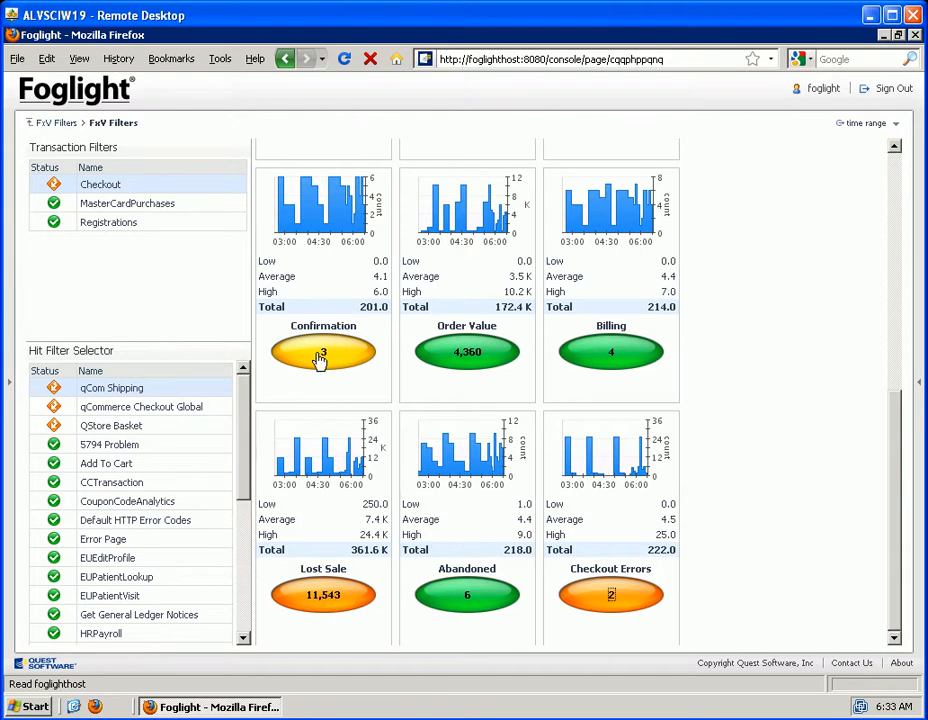
View the details of the Confirmation metric's drop-off alarm and return to the FxV Filters overview
{"action": "left_click", "coordinate": [323, 357]}
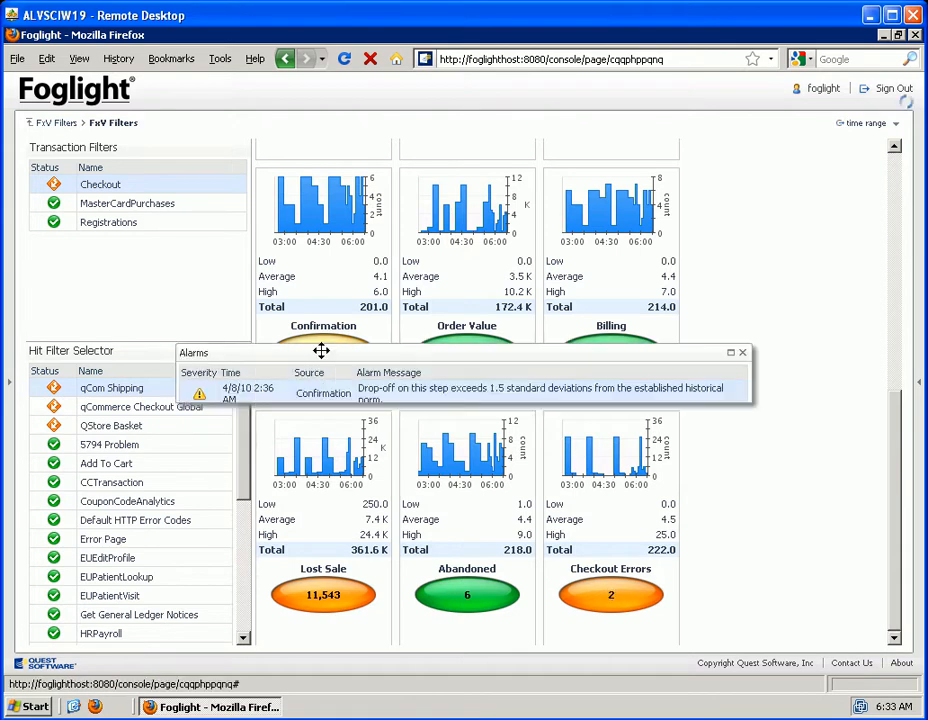
{"action": "left_click", "coordinate": [417, 390]}
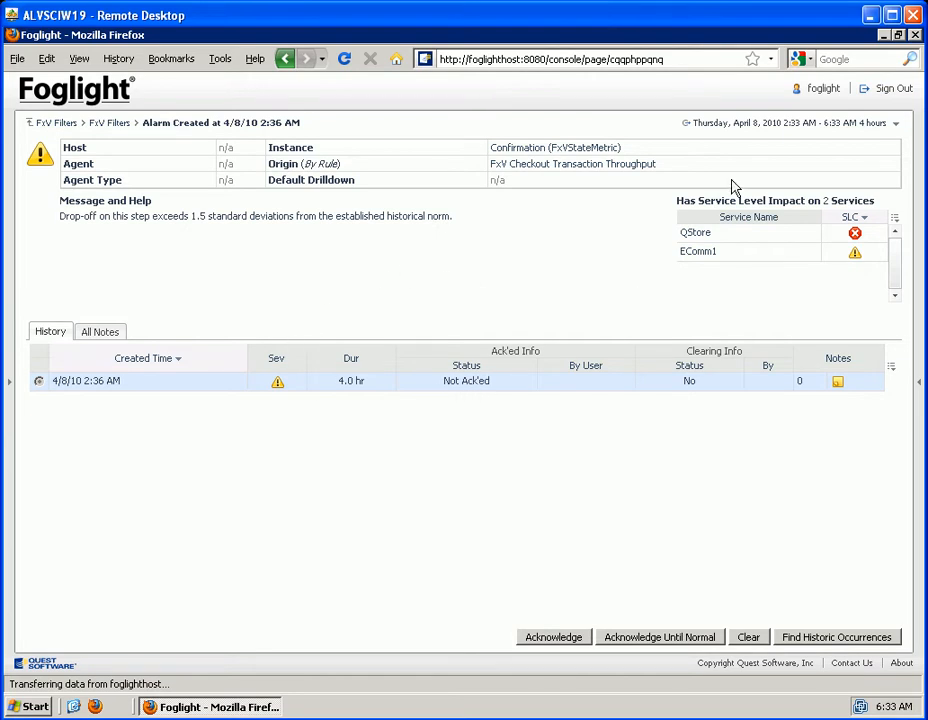
{"action": "left_click", "coordinate": [75, 124]}
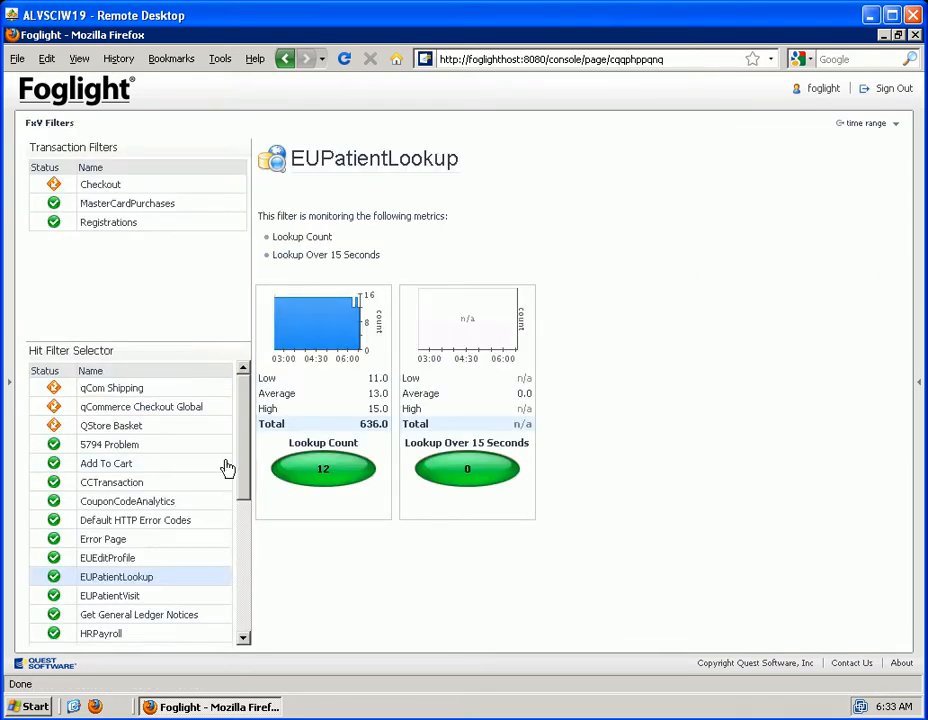
Review the metrics of the Error Page hit filter and those of the Default HTTP Error Codes hit filter
{"action": "mouse_move", "coordinate": [249, 460]}
{"action": "left_mouse_down"}
{"action": "mouse_move", "coordinate": [244, 635]}
{"action": "mouse_move", "coordinate": [250, 447]}
{"action": "left_mouse_up"}
{"action": "left_click", "coordinate": [106, 542]}
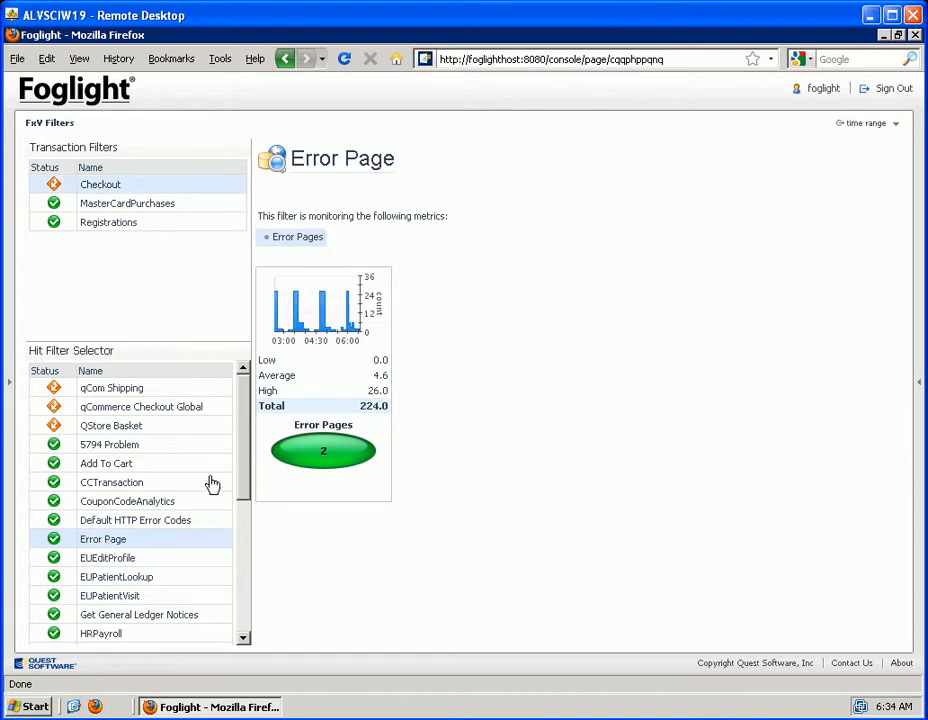
{"action": "mouse_move", "coordinate": [240, 456]}
{"action": "left_mouse_down"}
{"action": "mouse_move", "coordinate": [240, 600]}
{"action": "mouse_move", "coordinate": [246, 440]}
{"action": "left_mouse_up"}
{"action": "left_click", "coordinate": [121, 522]}
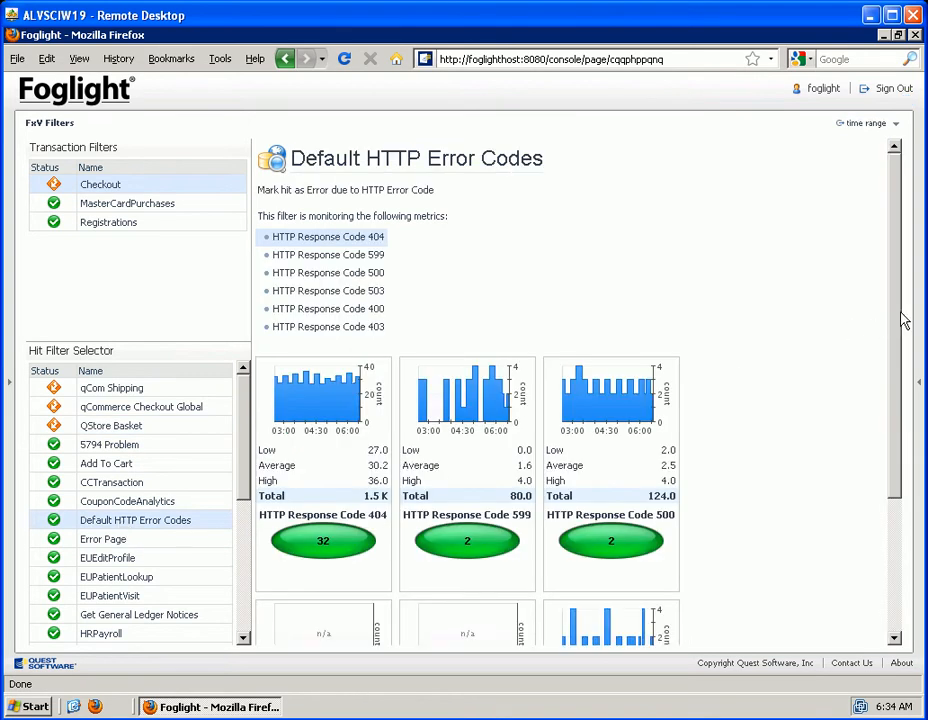
{"action": "left_click_drag", "start_coordinate": [890, 323], "coordinate": [900, 372]}
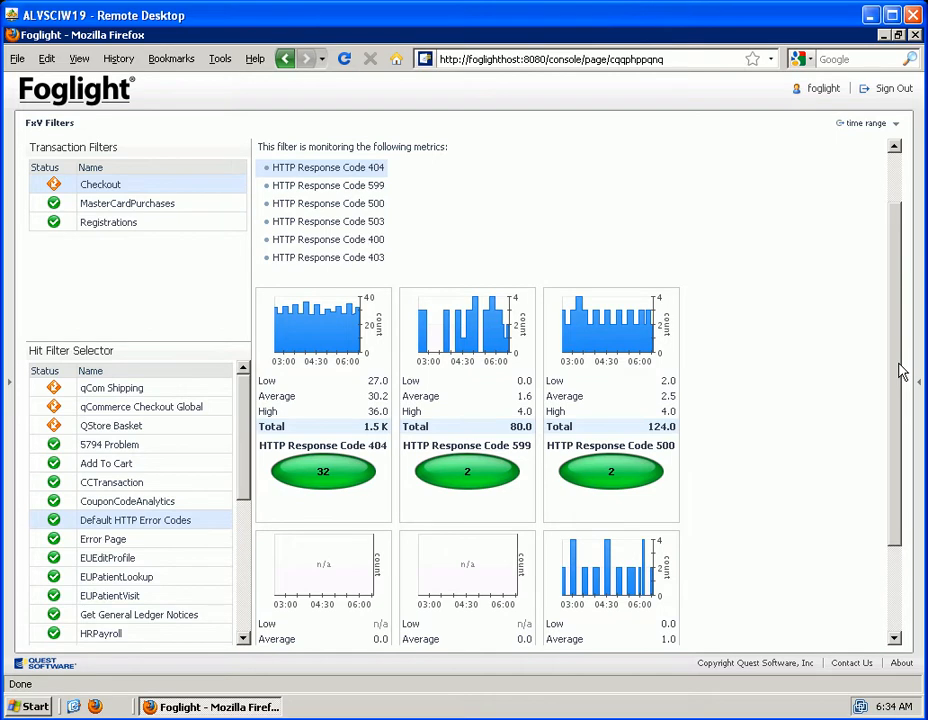
{"action": "left_click_drag", "start_coordinate": [900, 372], "coordinate": [898, 369]}
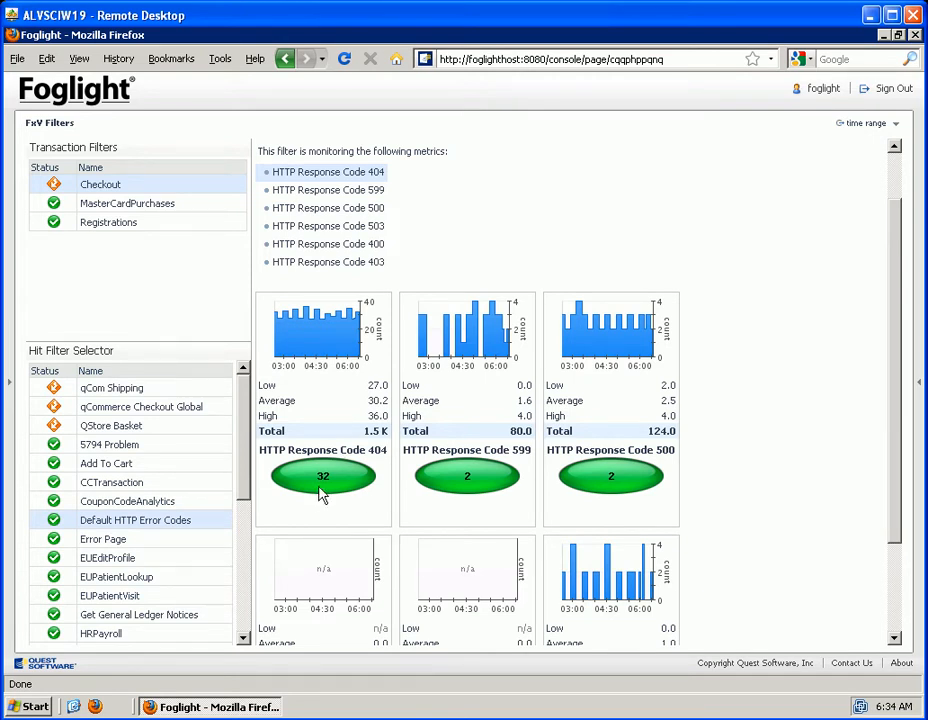
Enlarge the HTTP Response Code 404 chart and check the time range it covers
{"action": "left_click_drag", "start_coordinate": [247, 449], "coordinate": [238, 396]}
{"action": "left_click", "coordinate": [352, 345]}
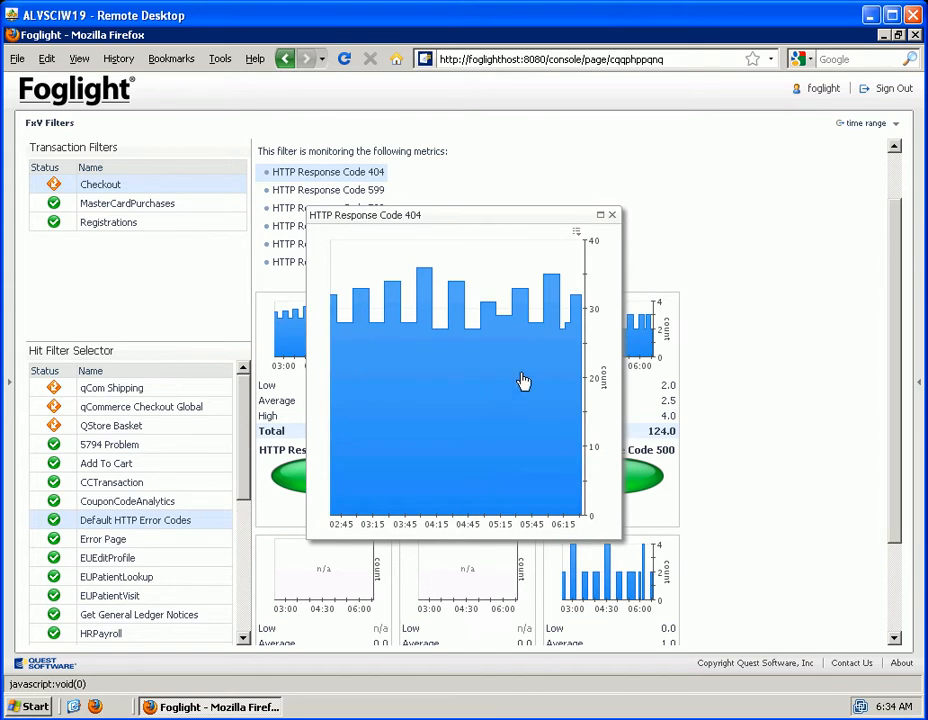
{"action": "left_click", "coordinate": [897, 131]}
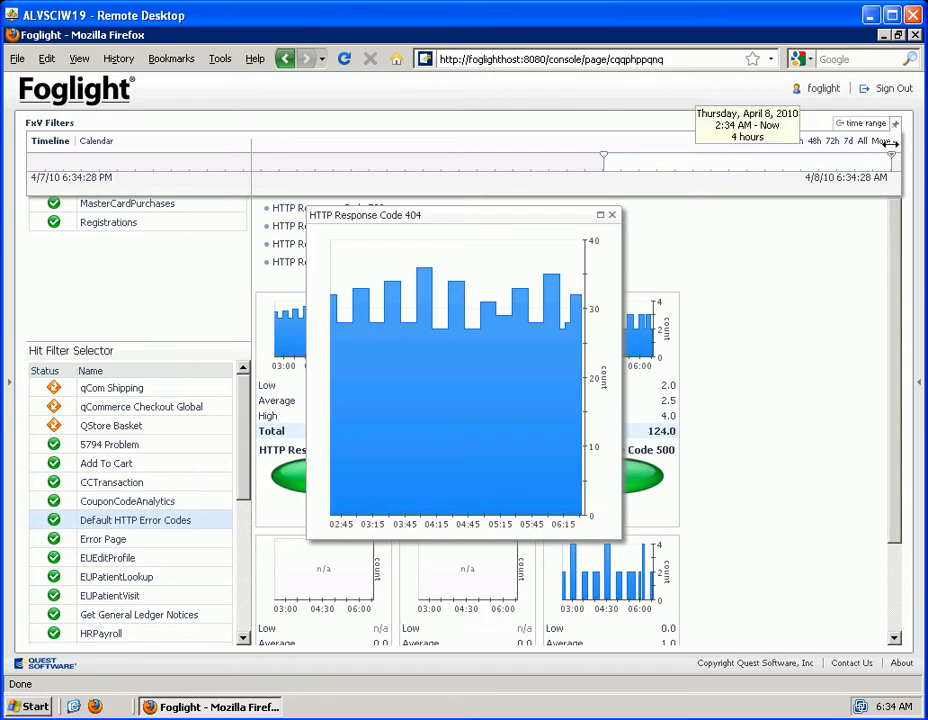
{"action": "left_click", "coordinate": [896, 127]}
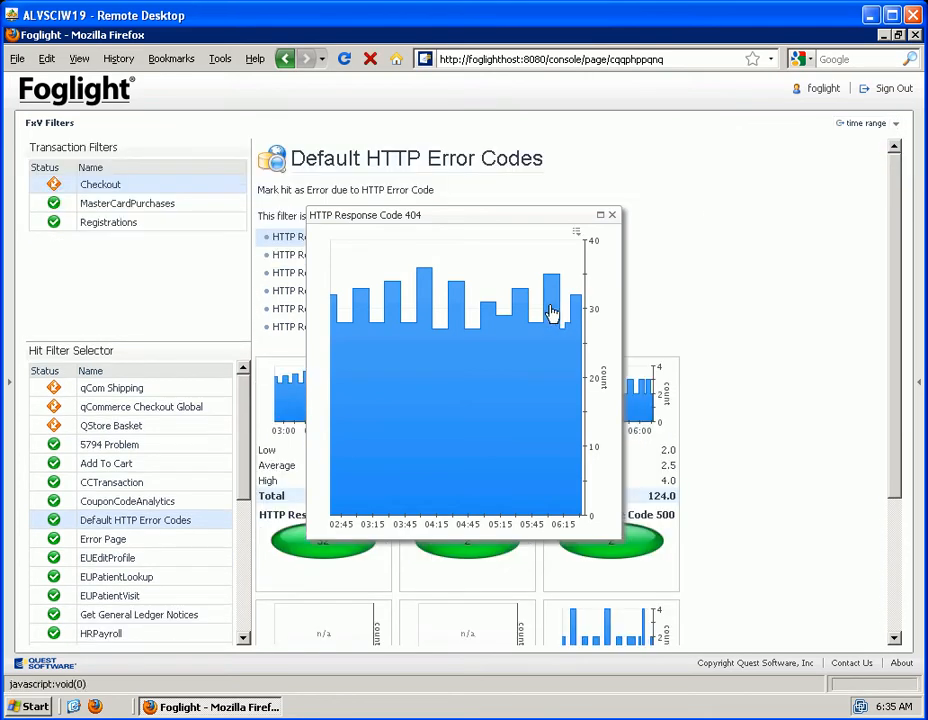
Drill into the 404 hits at the peak just after 05:45 and replay the session of one clear.gif hit
{"action": "left_click", "coordinate": [555, 311]}
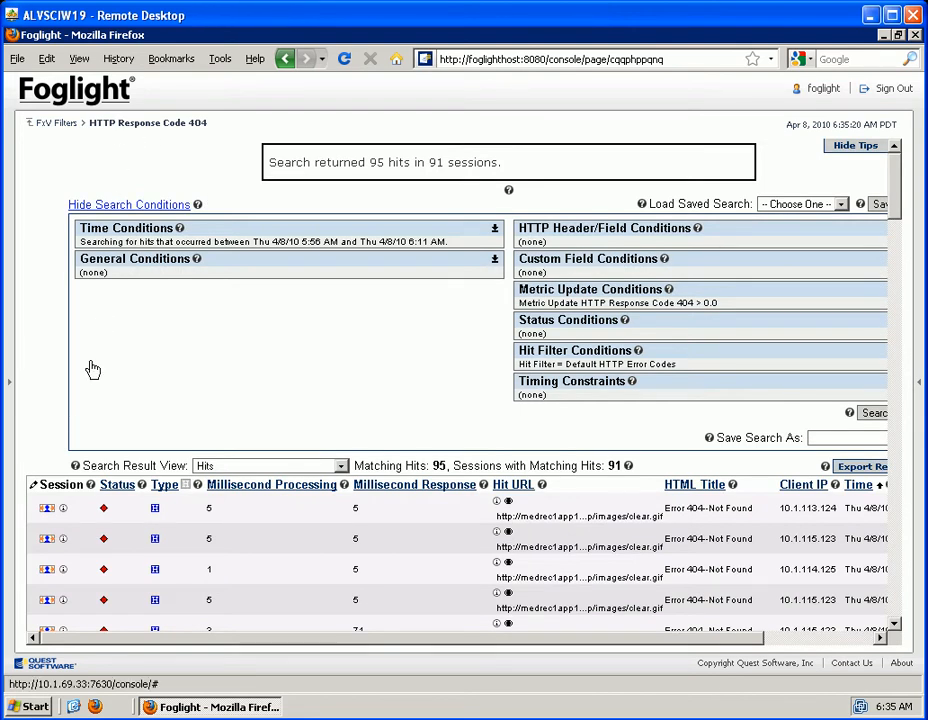
{"action": "left_click_drag", "start_coordinate": [897, 212], "coordinate": [906, 447]}
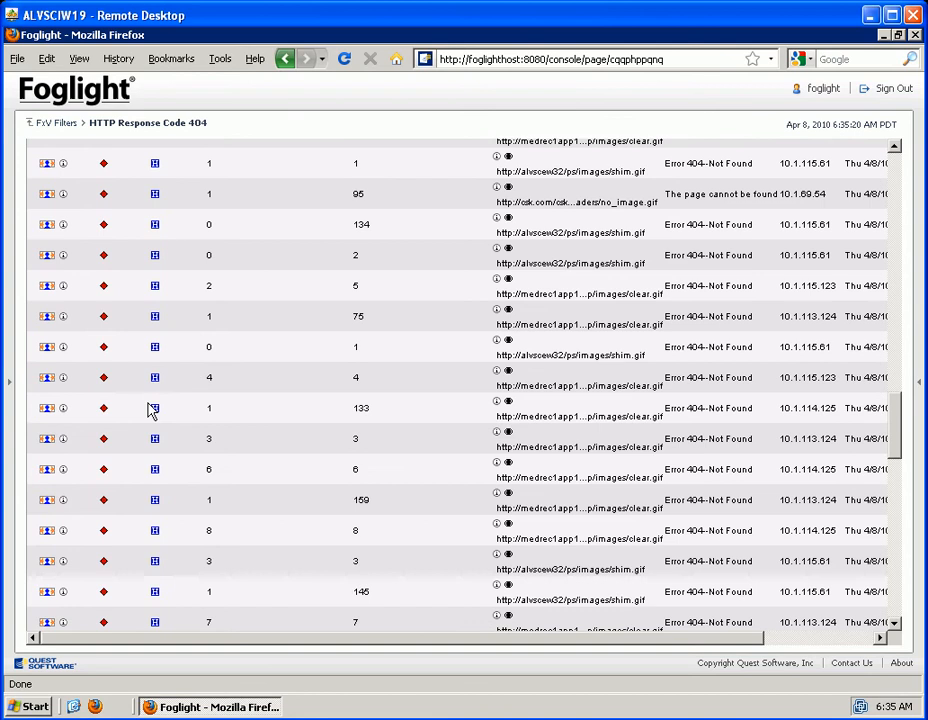
{"action": "left_click", "coordinate": [46, 380]}
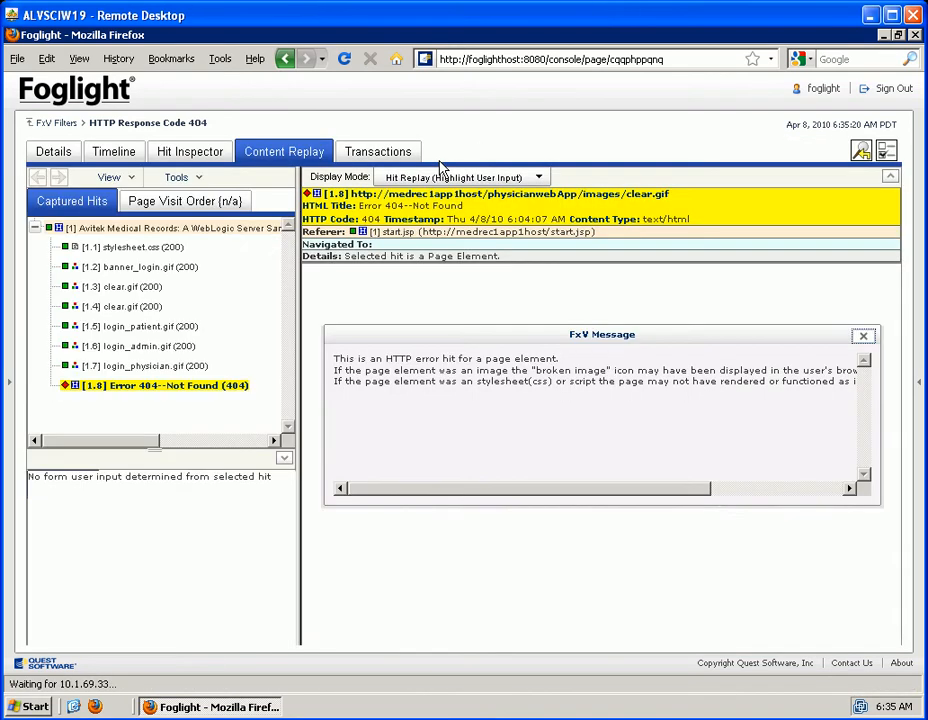
{"action": "left_click", "coordinate": [865, 338]}
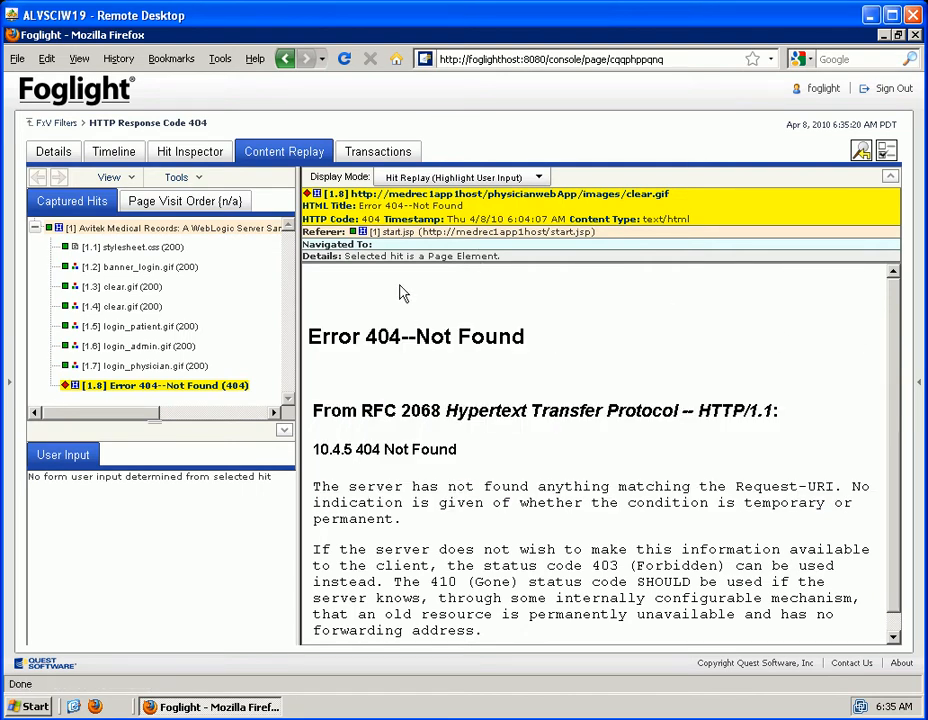
Replay the captured login_physician.gif hit and the session's Avitek Medical Records start page
{"action": "left_click", "coordinate": [124, 368]}
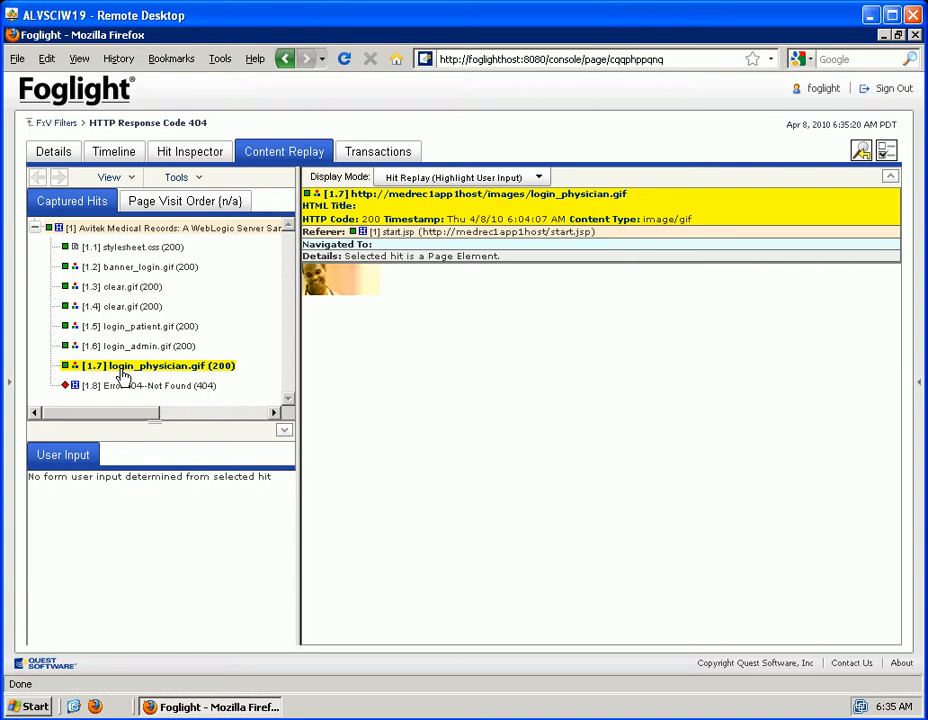
{"action": "left_click", "coordinate": [110, 229]}
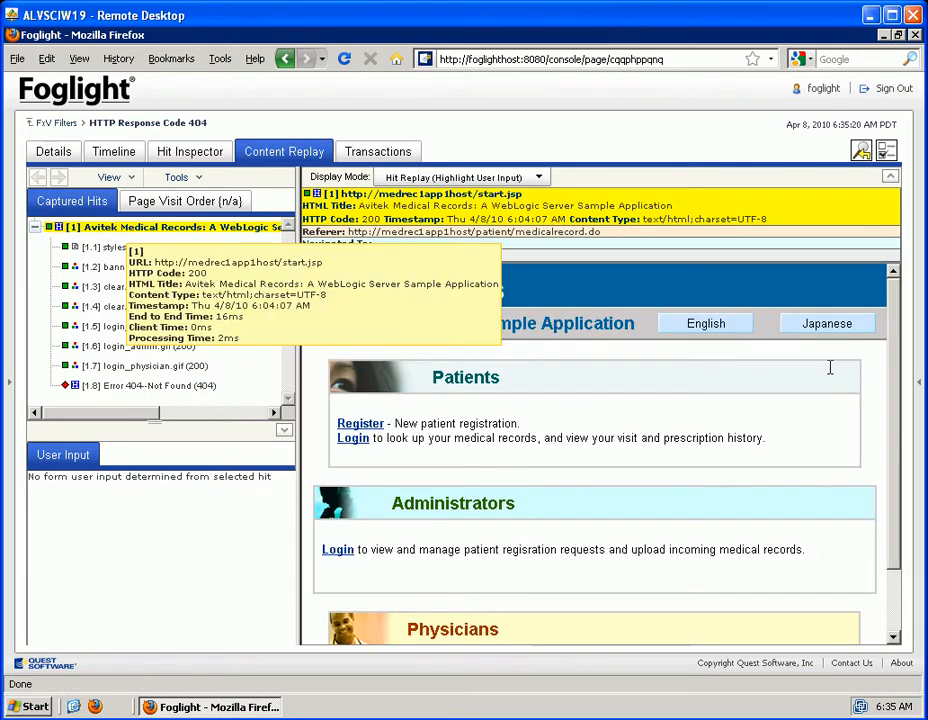
{"action": "scroll", "coordinate": [897, 410], "scroll_direction": "down", "scroll_amount": 1}
{"action": "scroll", "coordinate": [897, 420], "scroll_direction": "down", "scroll_amount": 2}
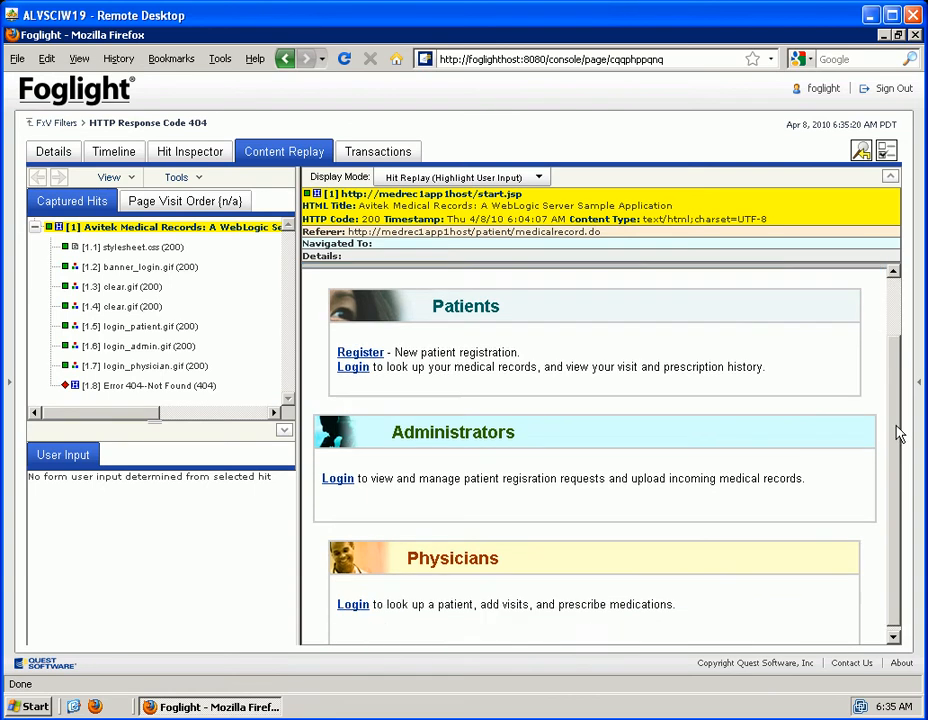
Replay the Error 404--Not Found hit again and highlight its referrer address
{"action": "left_click", "coordinate": [128, 388]}
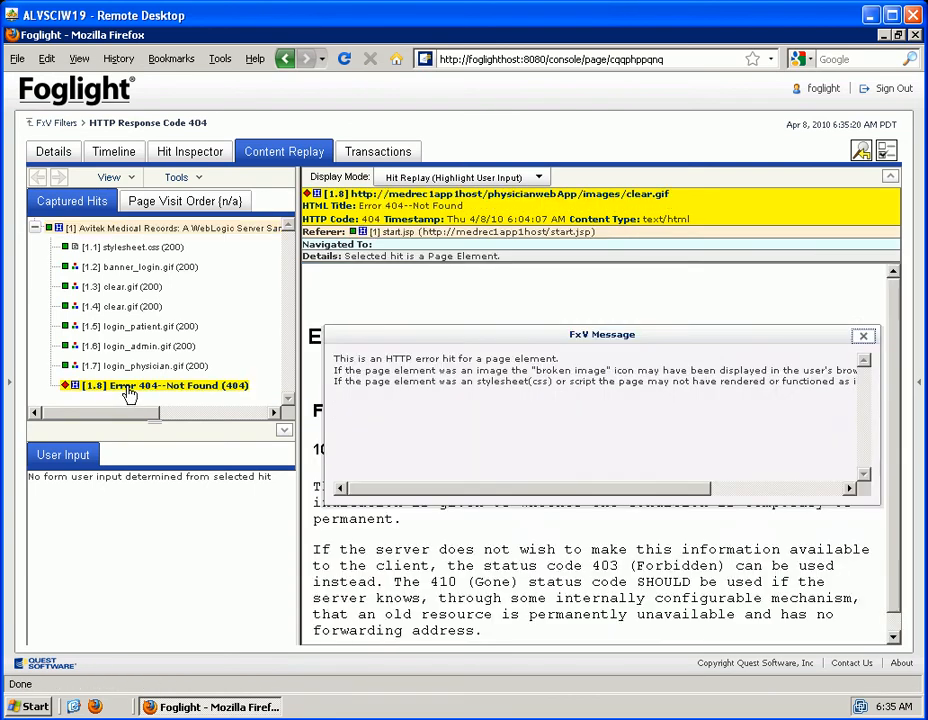
{"action": "left_click", "coordinate": [866, 337]}
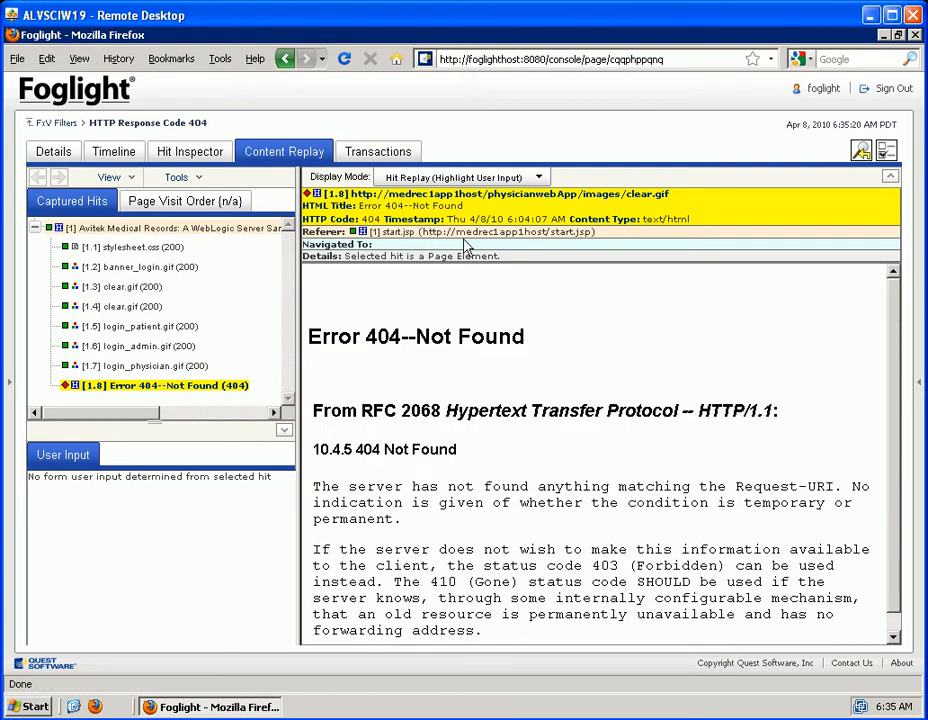
{"action": "left_click_drag", "start_coordinate": [603, 241], "coordinate": [413, 237]}
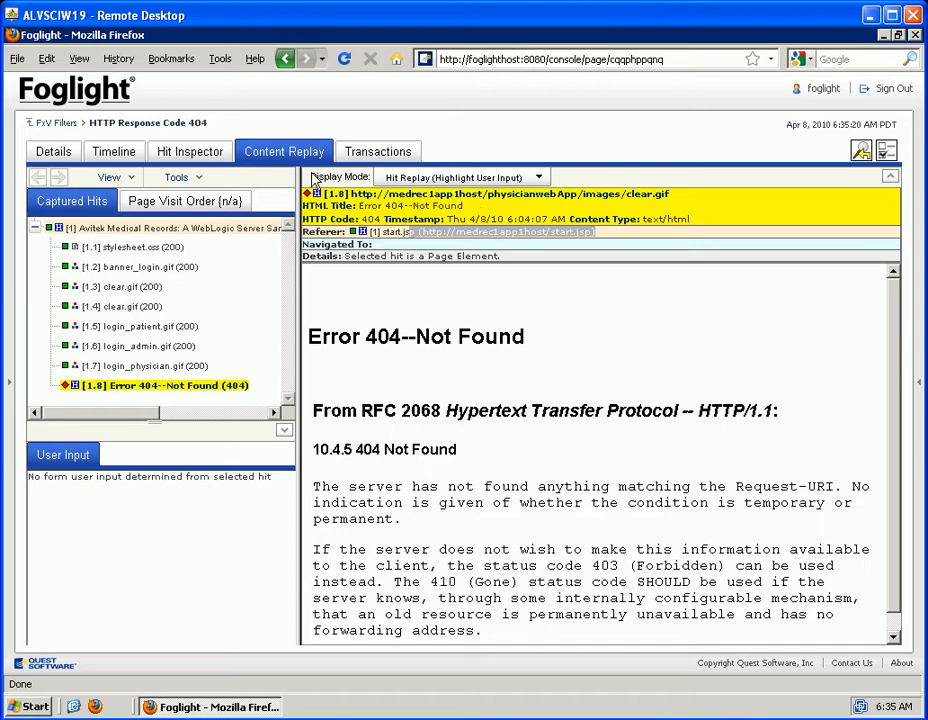
Return to the FxV Filters overview and close the enlarged HTTP Response Code 404 chart
{"action": "left_click", "coordinate": [56, 124]}
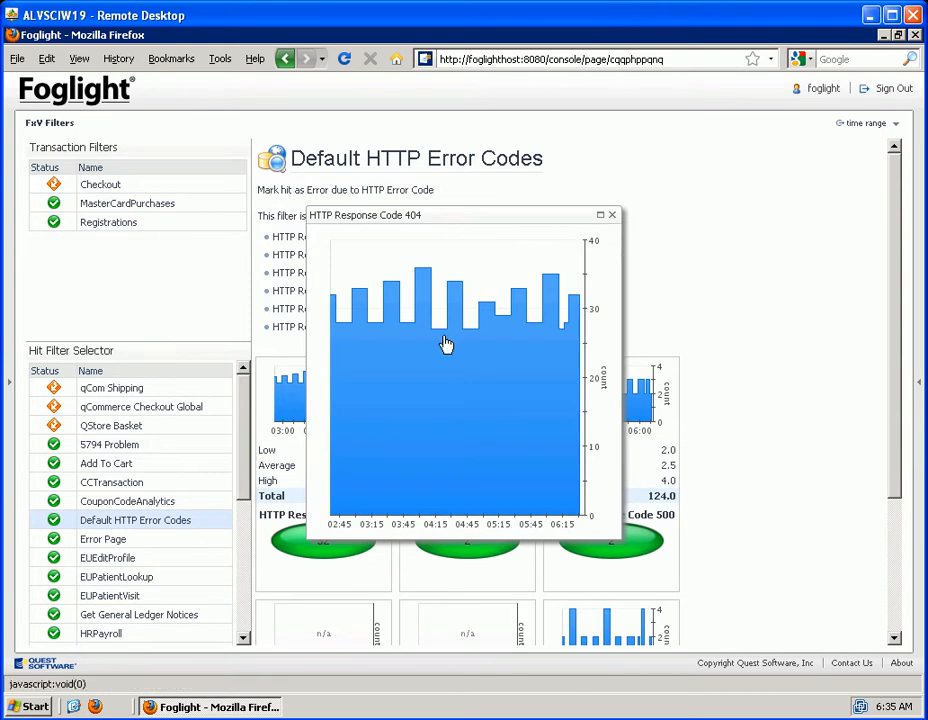
{"action": "left_click", "coordinate": [614, 216]}
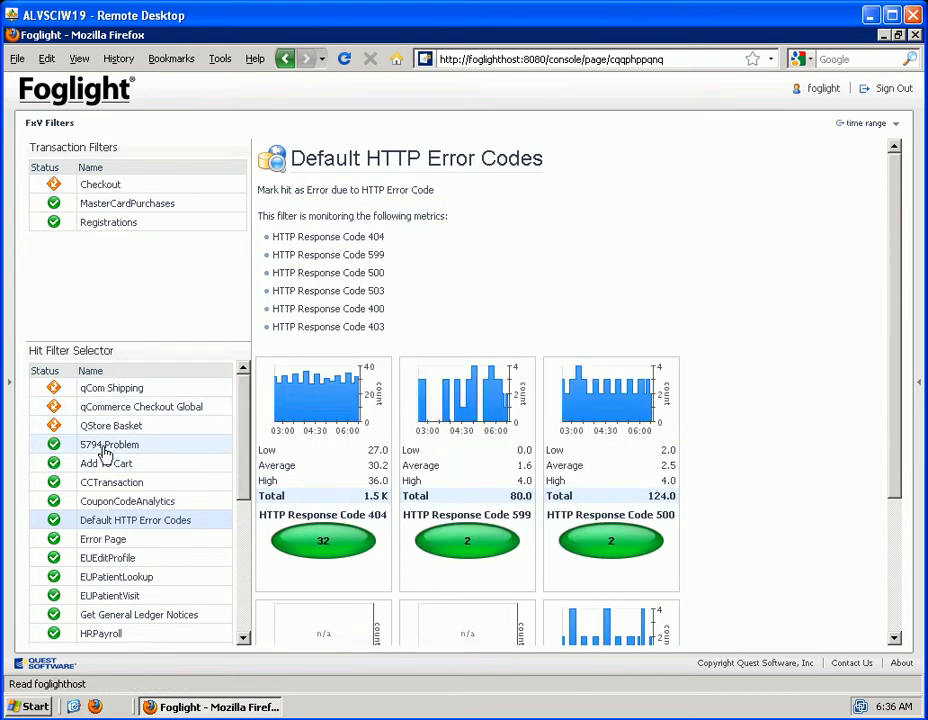
Open the 5794 Problem hit filter, enlarge its 5794 Count chart and drill into the hits at the 04:45 peak
{"action": "left_click", "coordinate": [105, 446]}
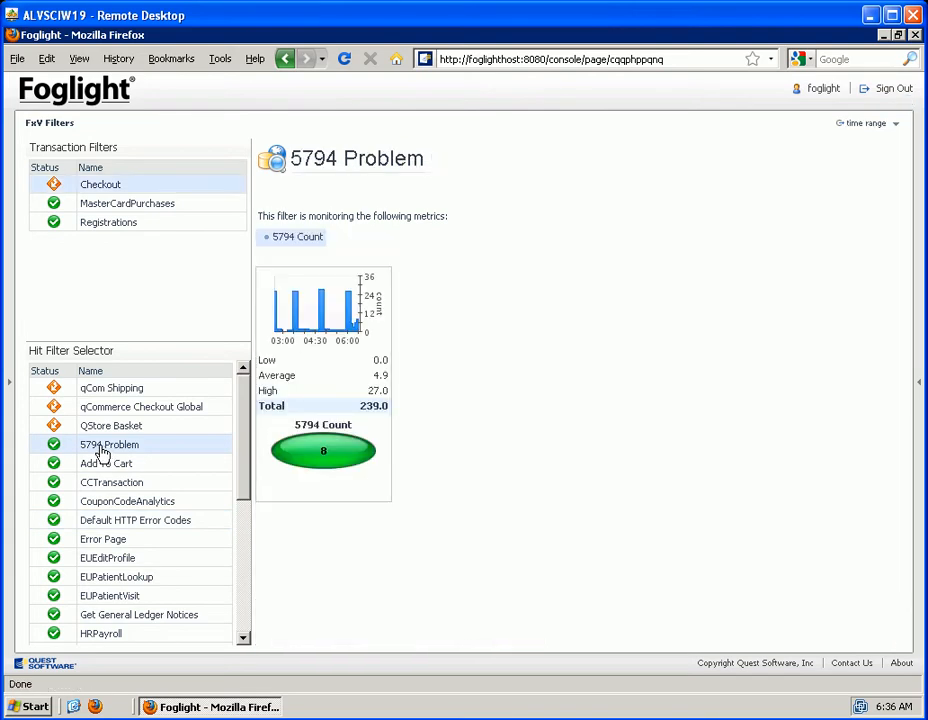
{"action": "left_click", "coordinate": [352, 310]}
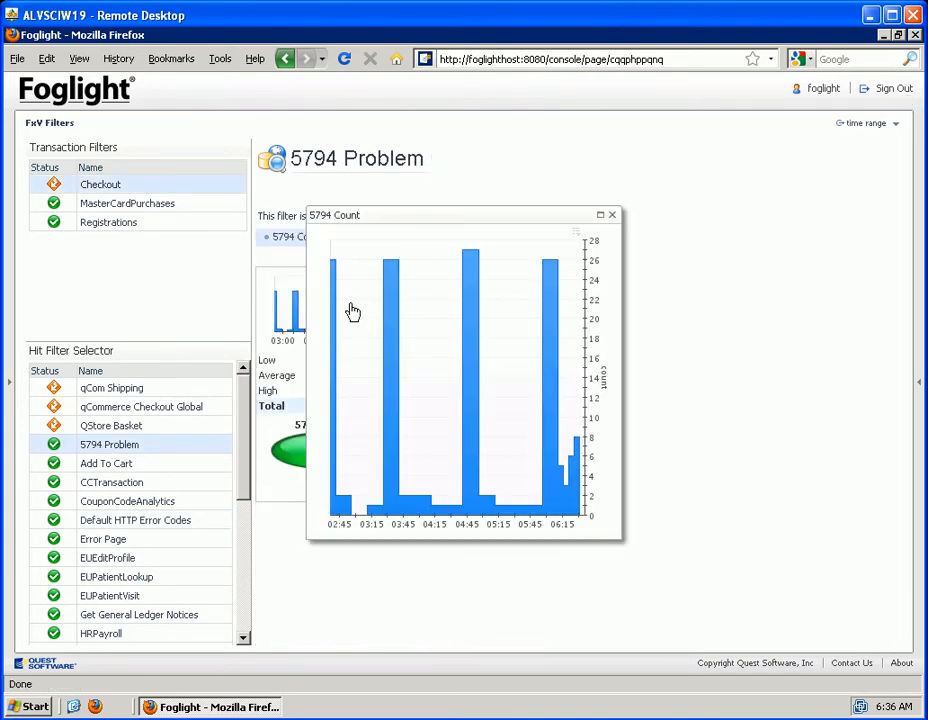
{"action": "left_click", "coordinate": [472, 309]}
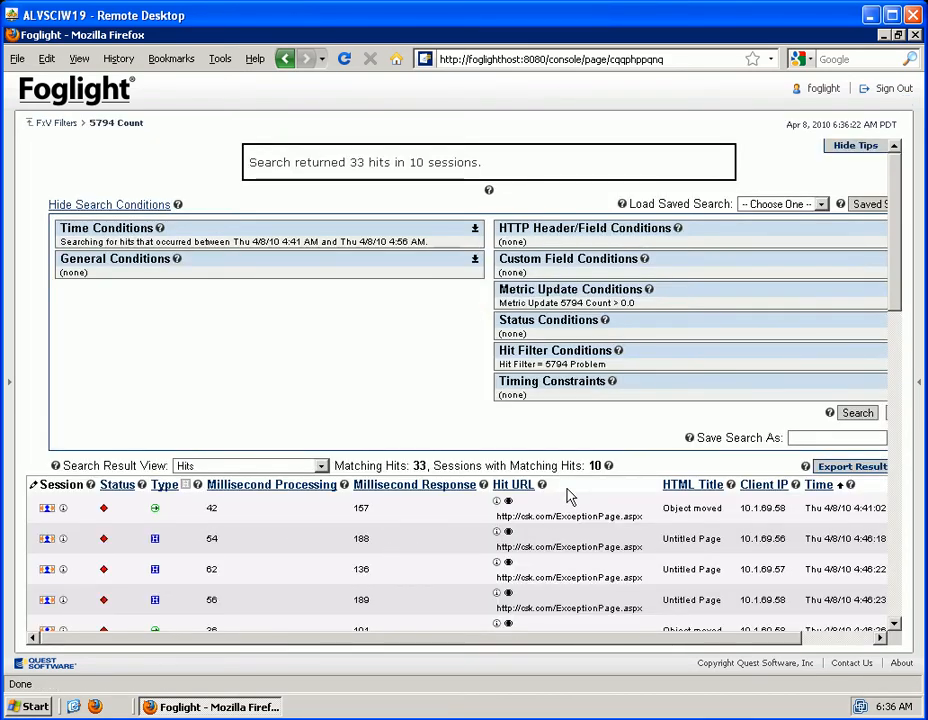
Examine the hidden and displayed column choices for the hit results and leave the column selection without saving
{"action": "left_click", "coordinate": [31, 484]}
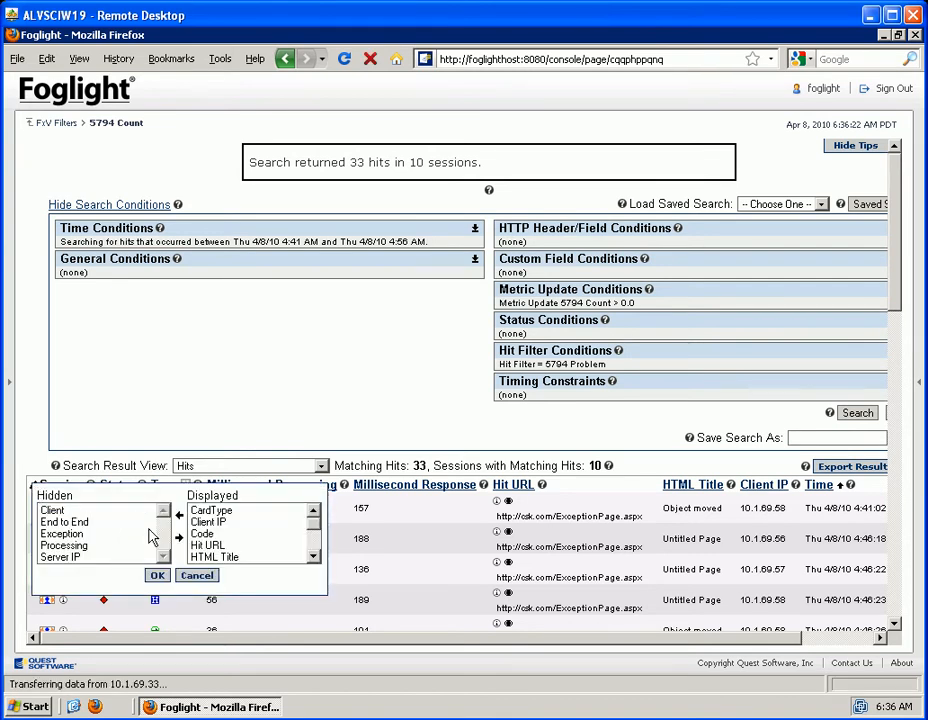
{"action": "left_click", "coordinate": [165, 558]}
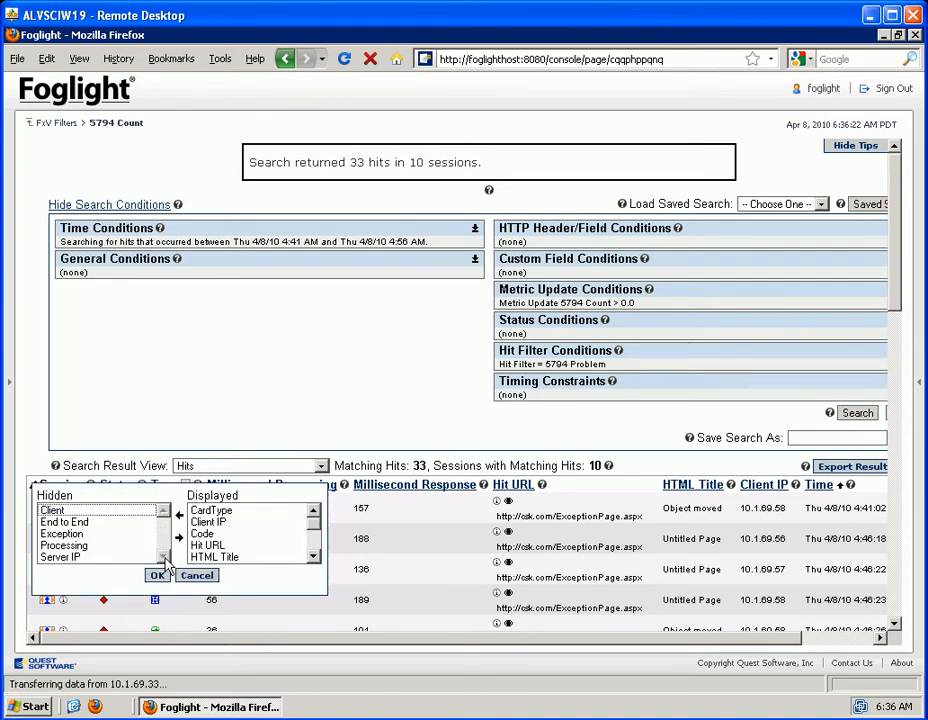
{"action": "left_click", "coordinate": [64, 546]}
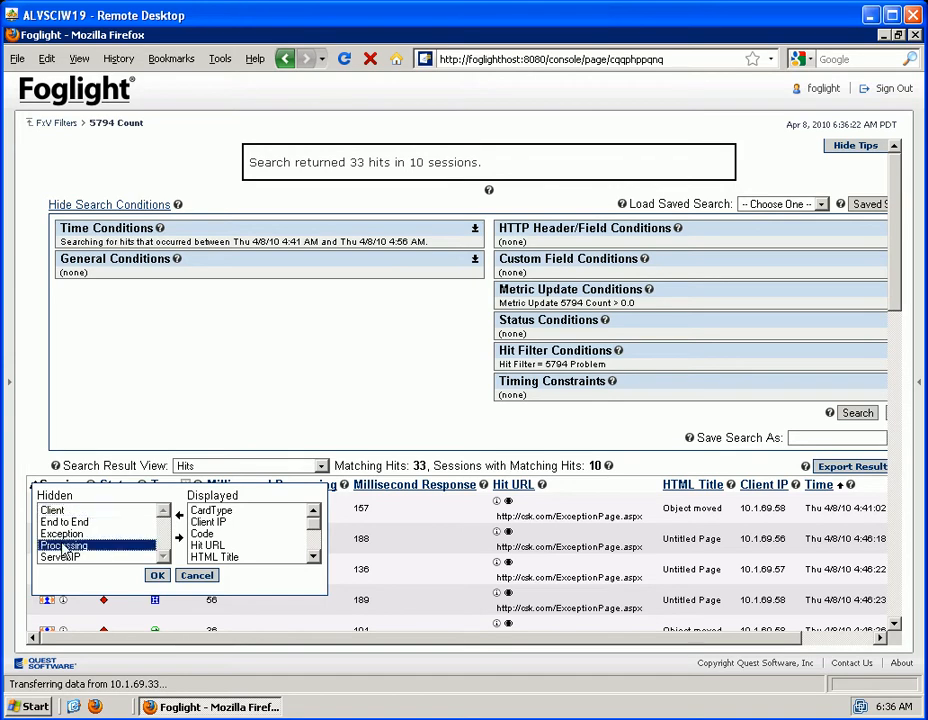
{"action": "left_click", "coordinate": [197, 576]}
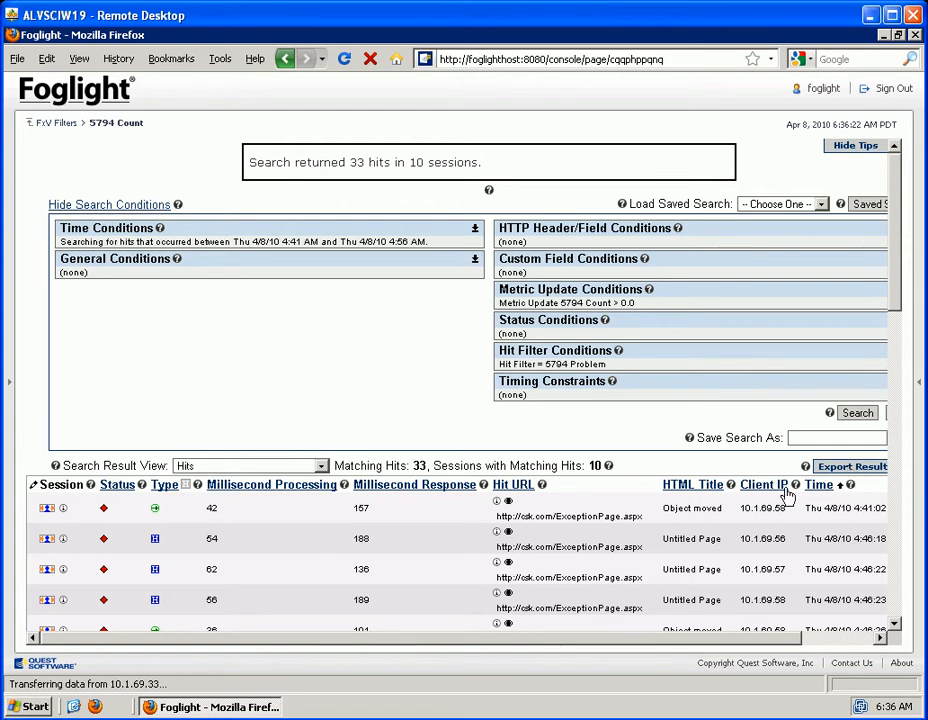
Sort the hit results by Millisecond Response from highest to lowest and by Type in ascending order
{"action": "left_click", "coordinate": [390, 486]}
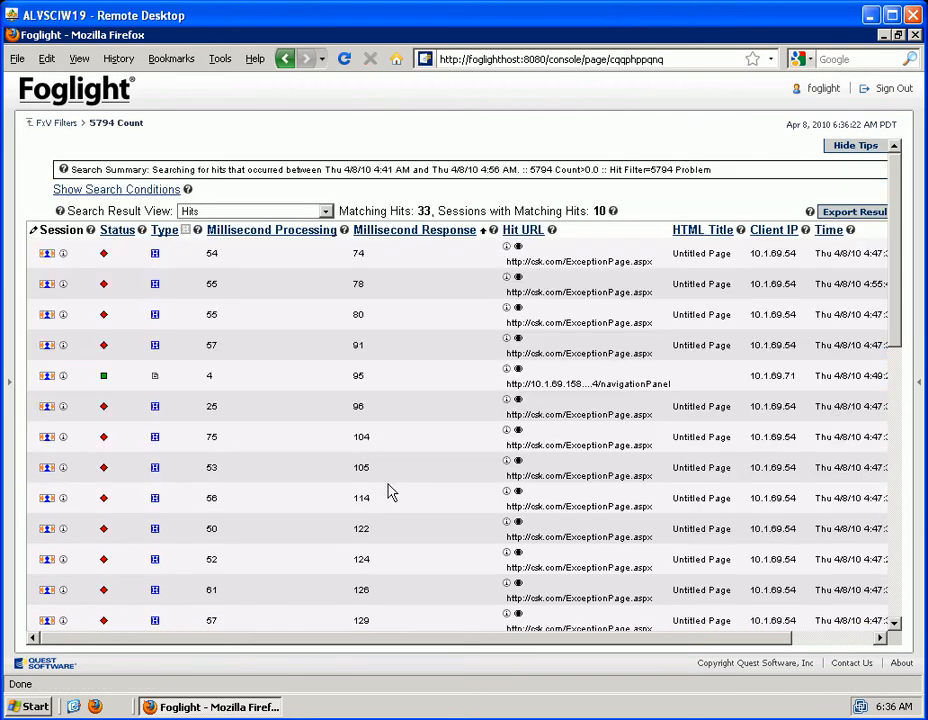
{"action": "left_click", "coordinate": [416, 232]}
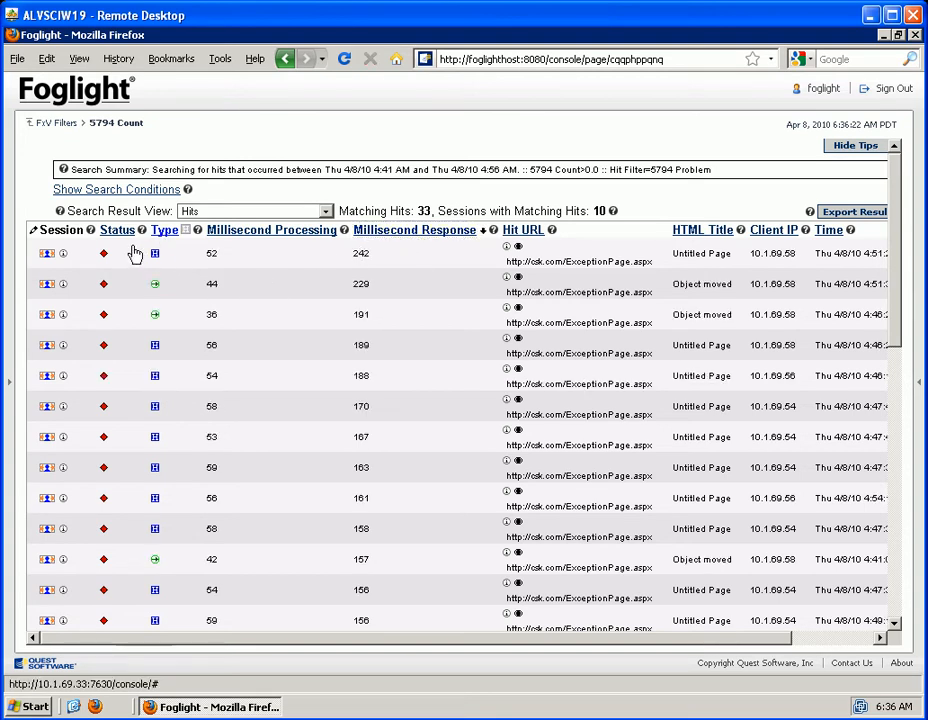
{"action": "left_click", "coordinate": [164, 231]}
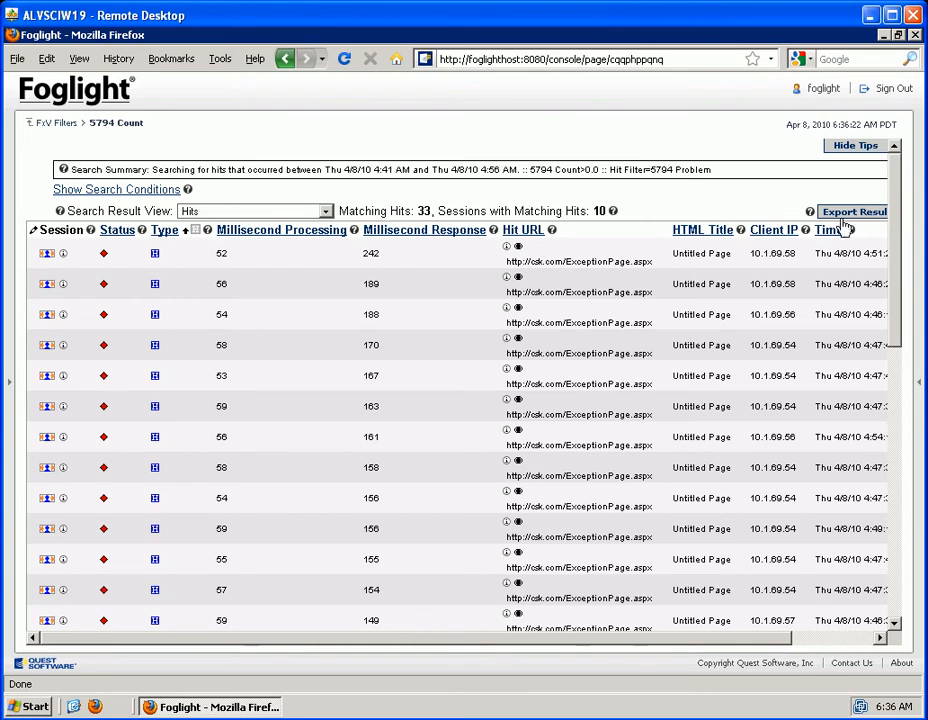
Return to the FxV Filters overview and close the enlarged 5794 Count chart
{"action": "left_click", "coordinate": [54, 125]}
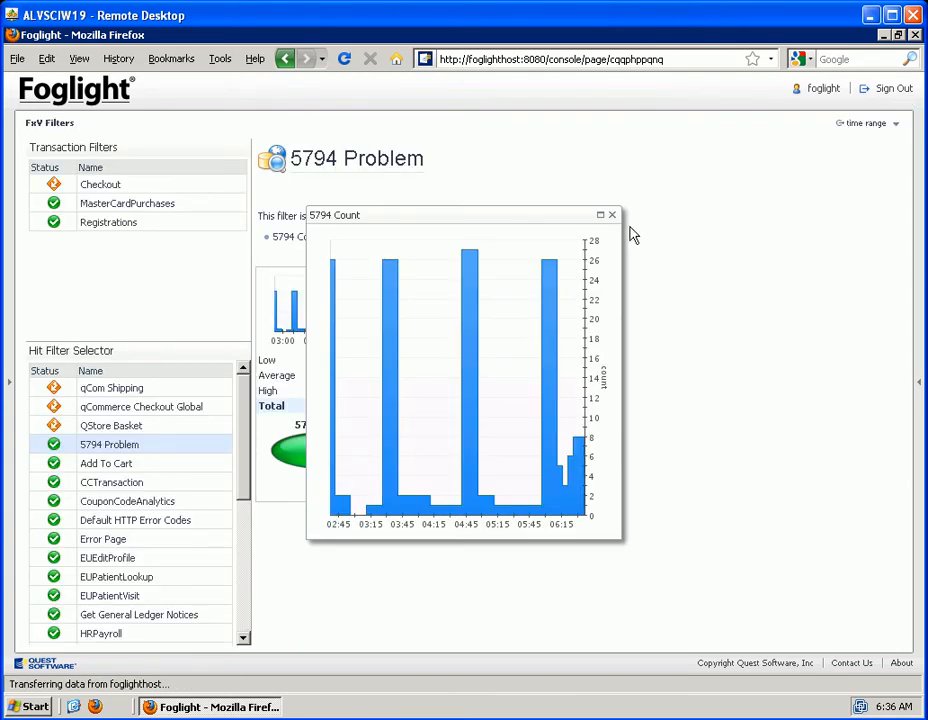
{"action": "left_click", "coordinate": [615, 215]}
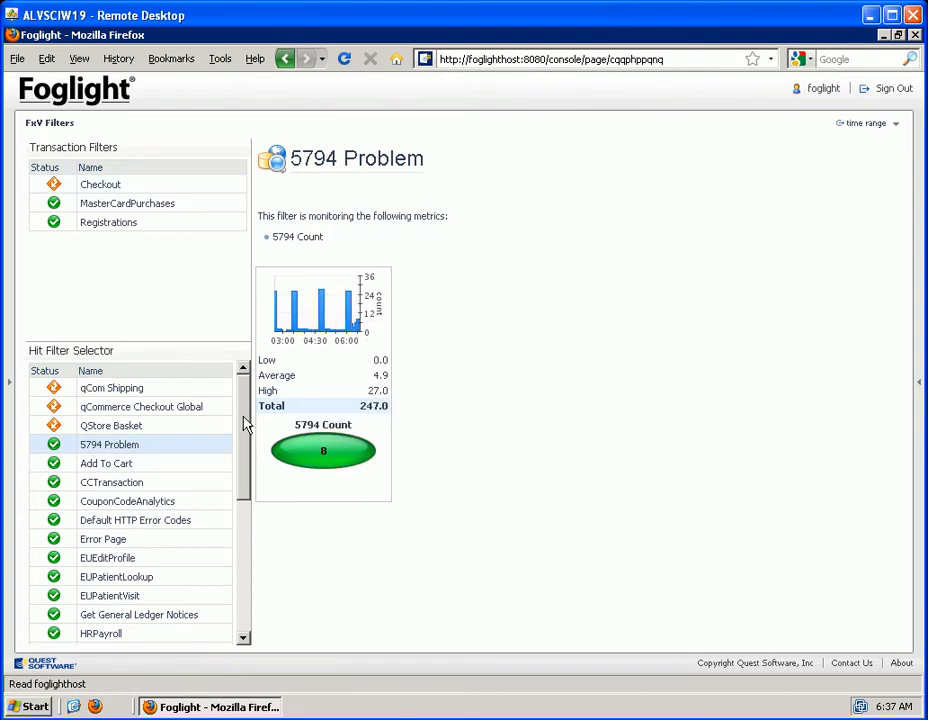
{"action": "left_click_drag", "start_coordinate": [246, 442], "coordinate": [232, 417]}
Create a new dashboard named Daily Metric Browse with the default layout and refresh rate
{"action": "left_click", "coordinate": [918, 387]}
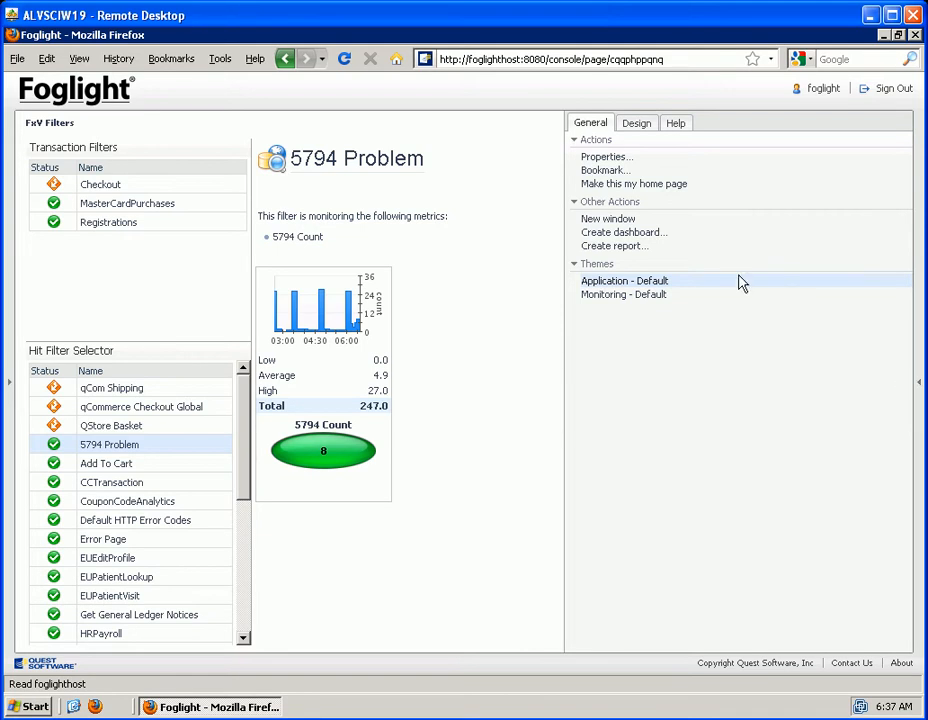
{"action": "left_click", "coordinate": [644, 235]}
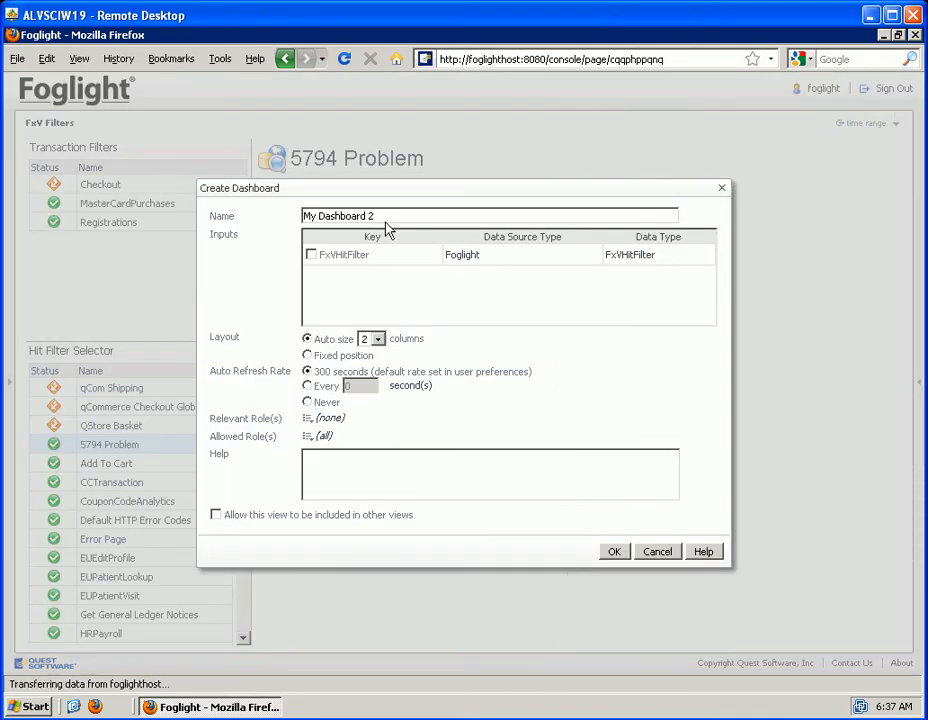
{"action": "left_click_drag", "start_coordinate": [316, 210], "coordinate": [240, 210]}
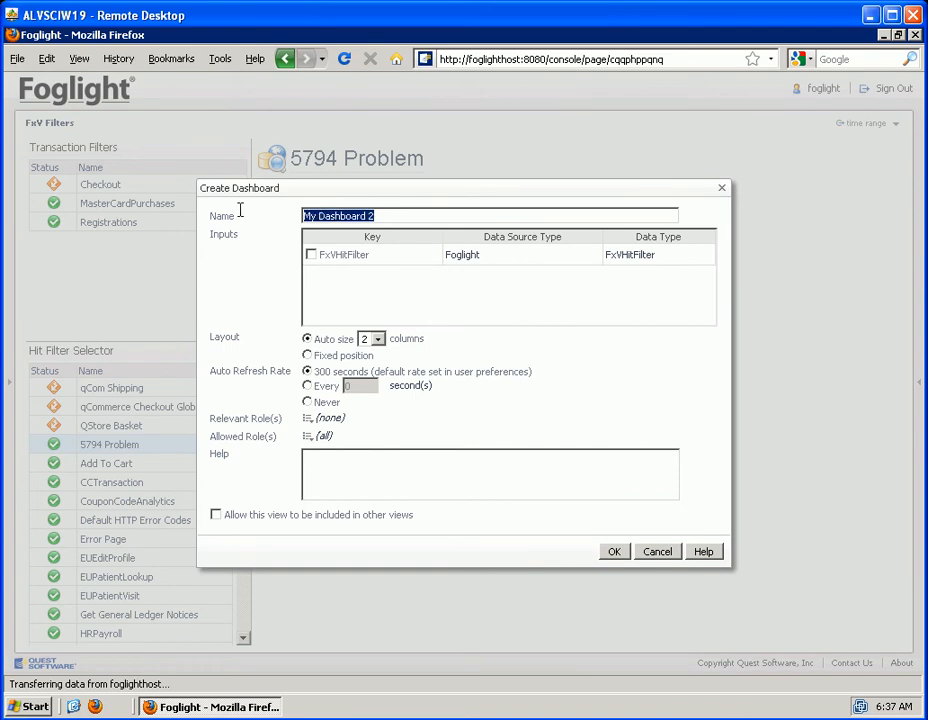
{"action": "type", "text": "Daily Metric Browse"}
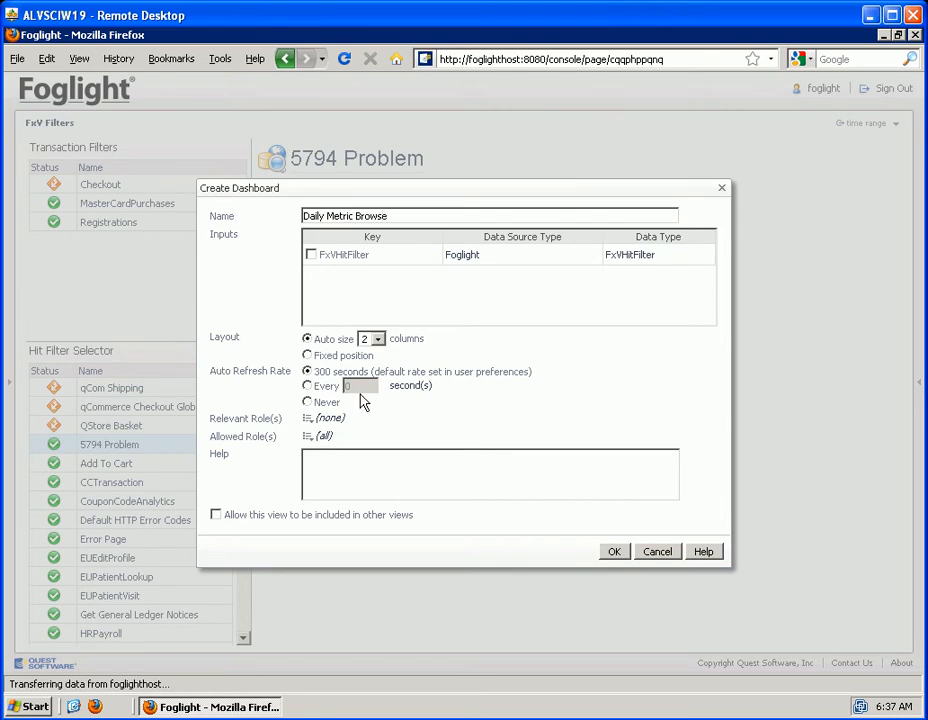
{"action": "left_click", "coordinate": [613, 552]}
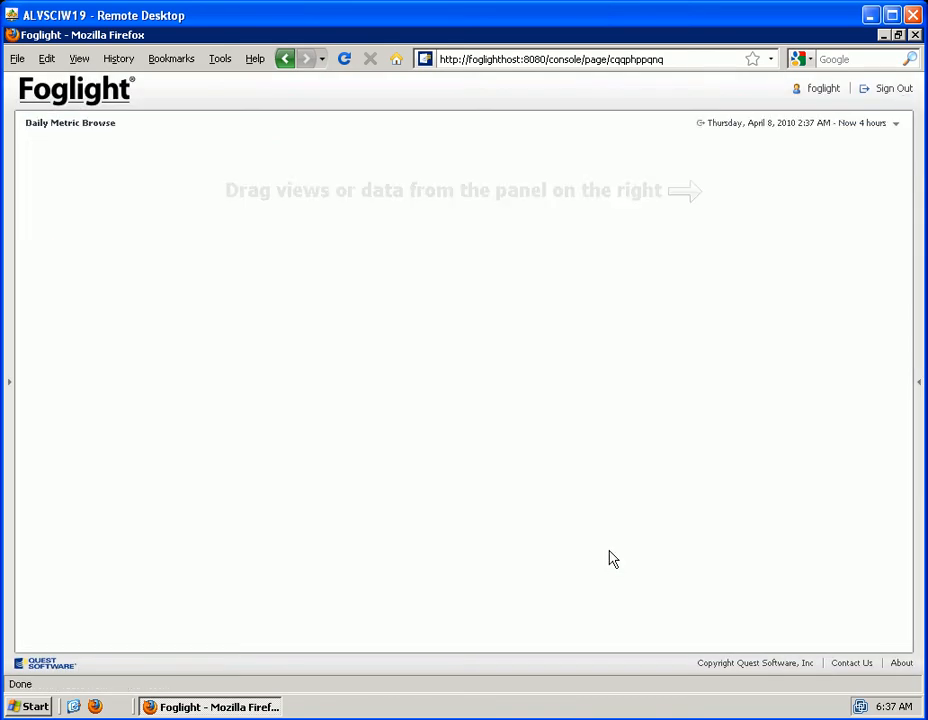
Place the Coupon Count metric from GeoAwareApplications, businessuserreports, My Analytics onto the empty dashboard
{"action": "left_click", "coordinate": [919, 386]}
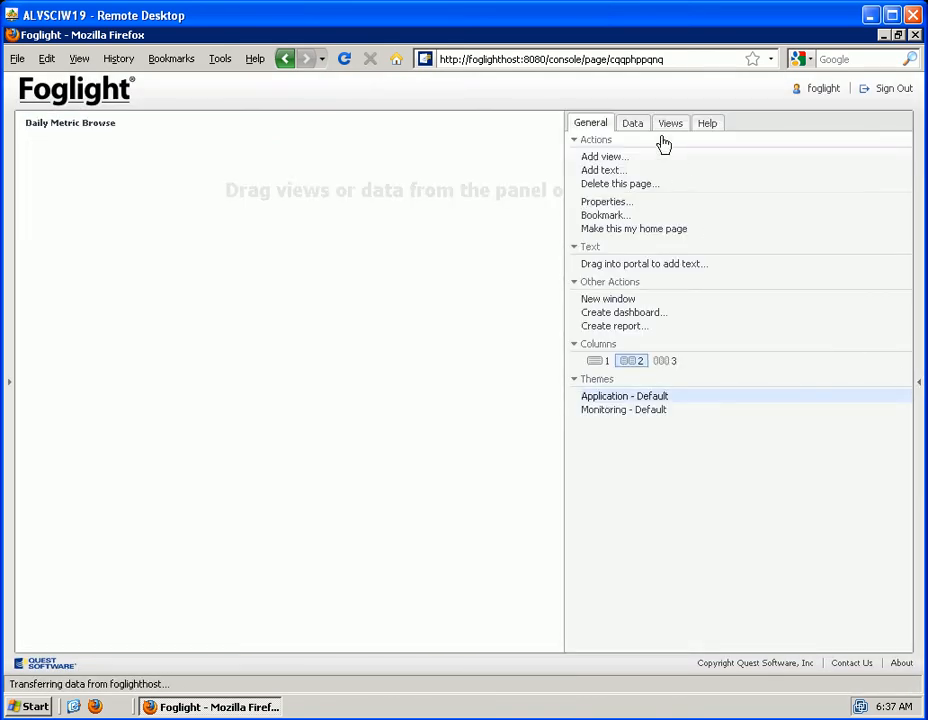
{"action": "left_click", "coordinate": [632, 124]}
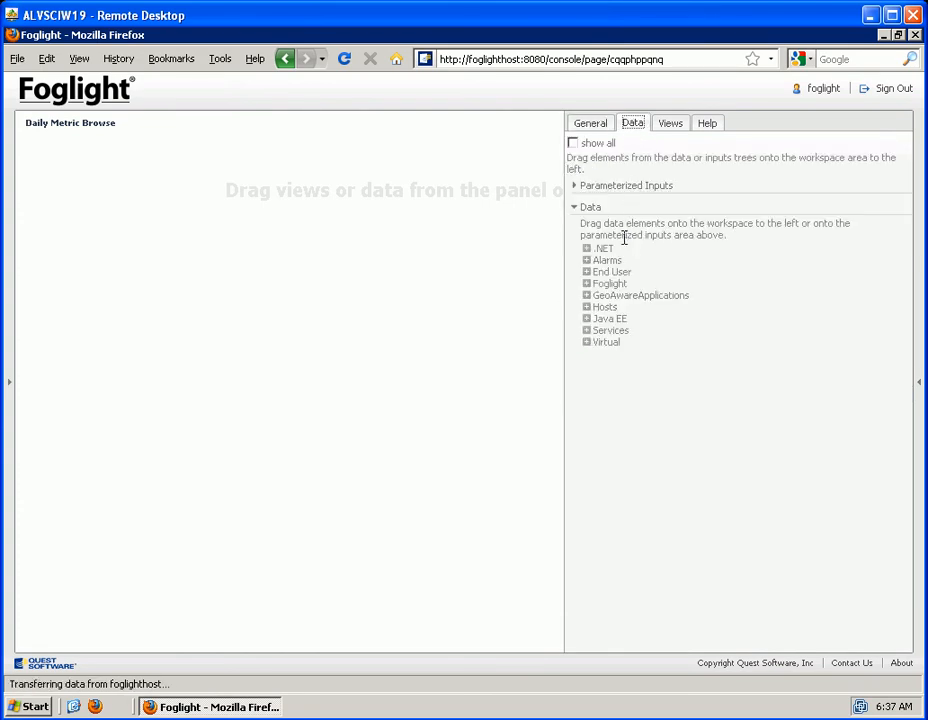
{"action": "left_click", "coordinate": [587, 296]}
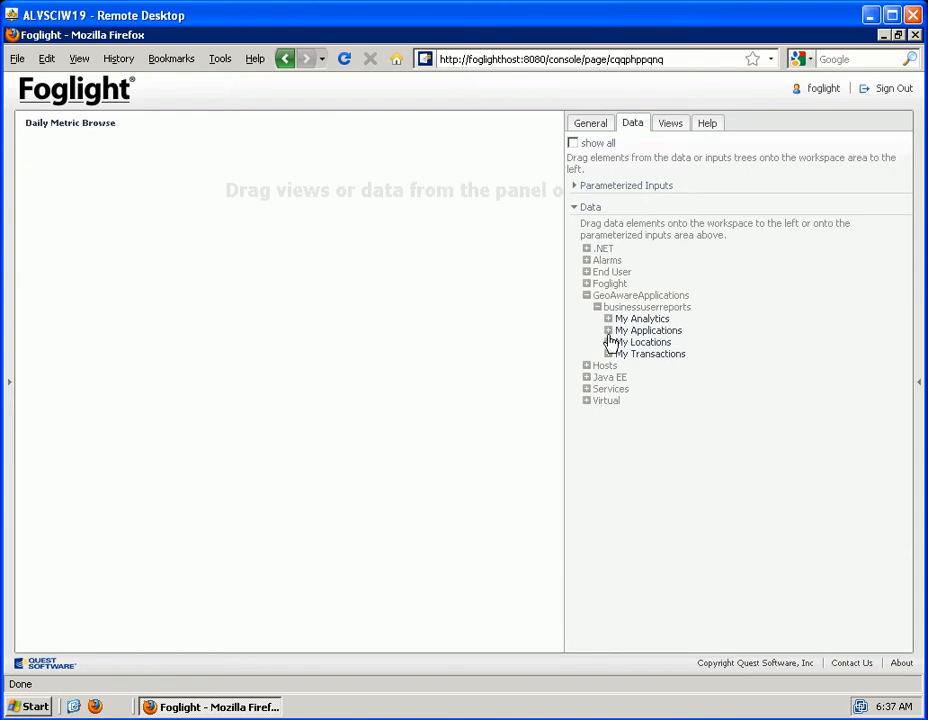
{"action": "left_click_drag", "start_coordinate": [642, 356], "coordinate": [610, 325]}
{"action": "left_click", "coordinate": [609, 319]}
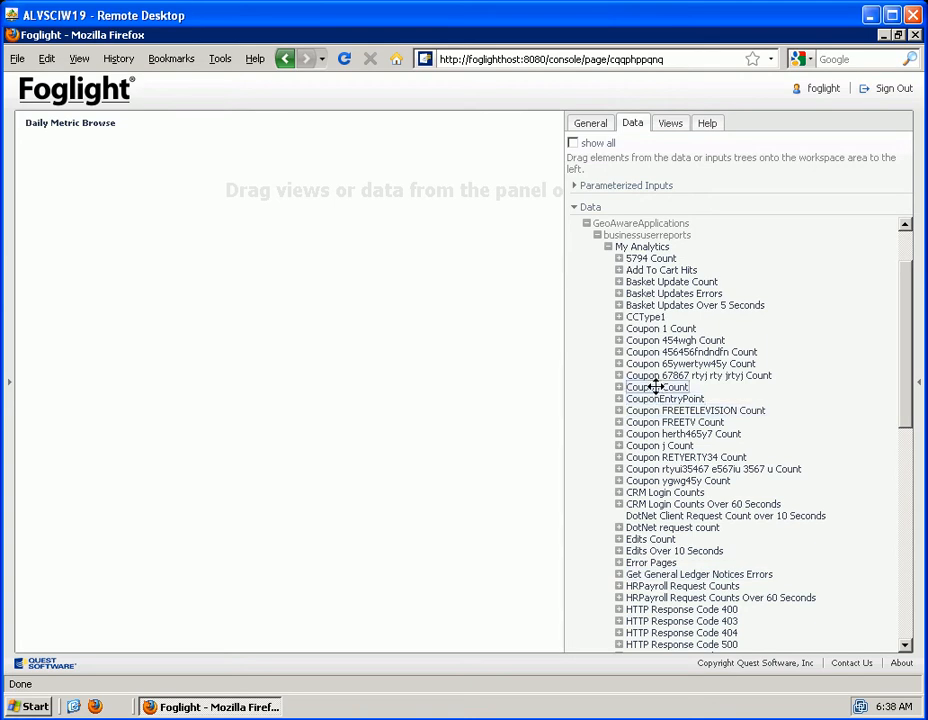
{"action": "left_click_drag", "start_coordinate": [655, 387], "coordinate": [77, 172]}
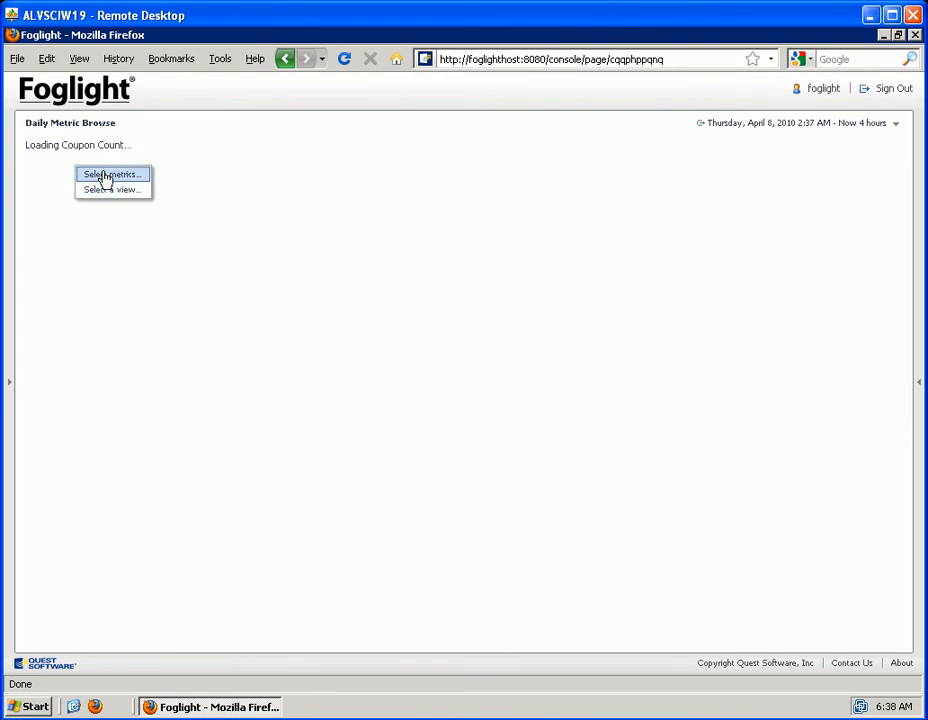
Display Coupon Count using the existing Analytic Summary view from the General Access group
{"action": "left_click", "coordinate": [108, 191]}
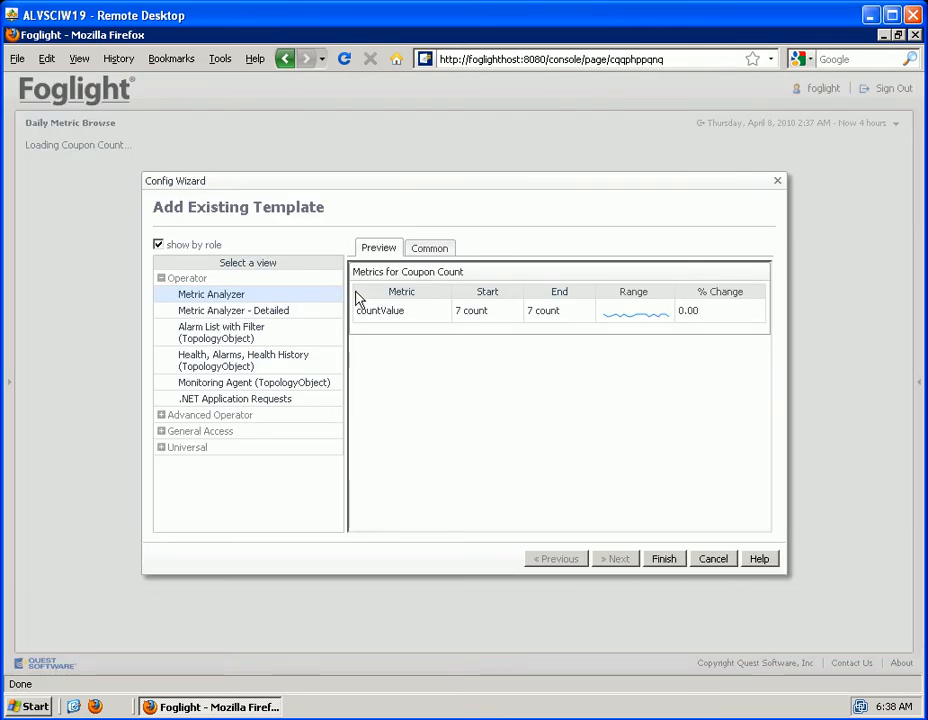
{"action": "left_click", "coordinate": [160, 434]}
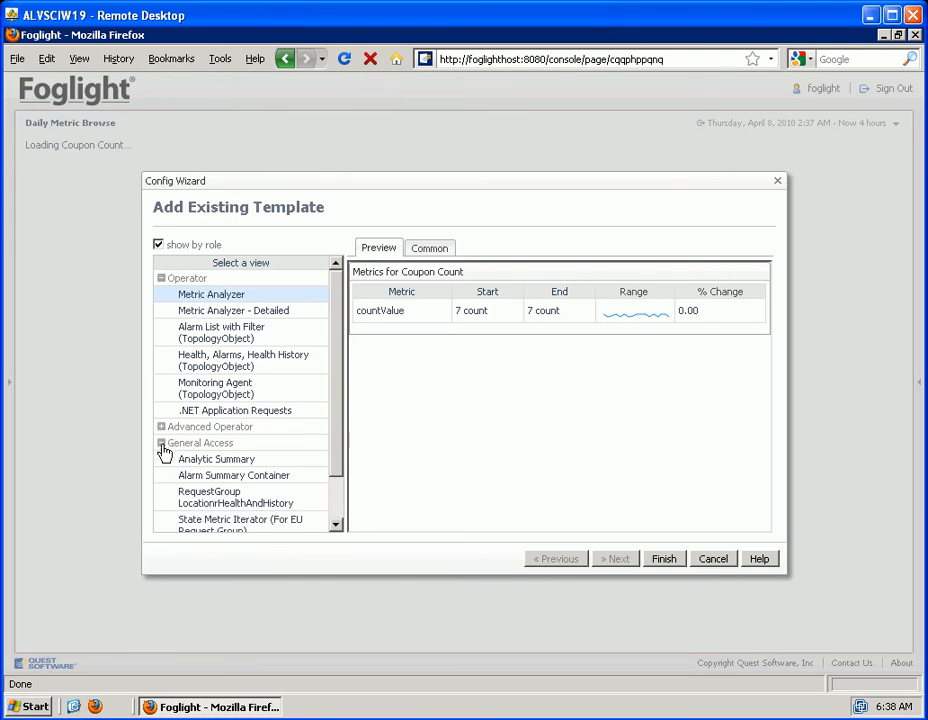
{"action": "left_click", "coordinate": [161, 444]}
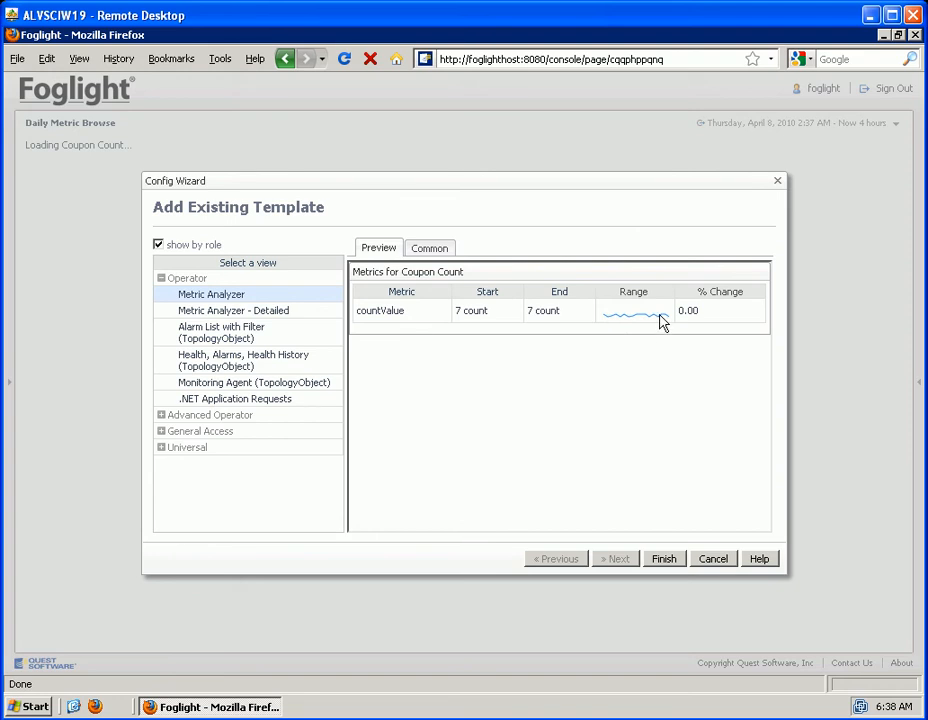
{"action": "left_click", "coordinate": [161, 431]}
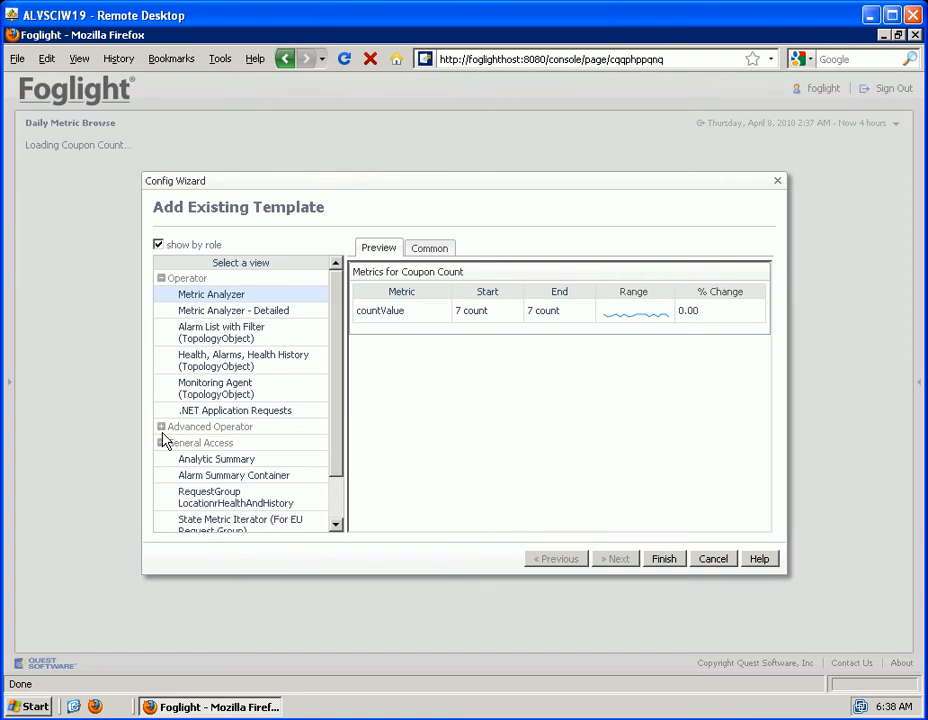
{"action": "left_click", "coordinate": [197, 462]}
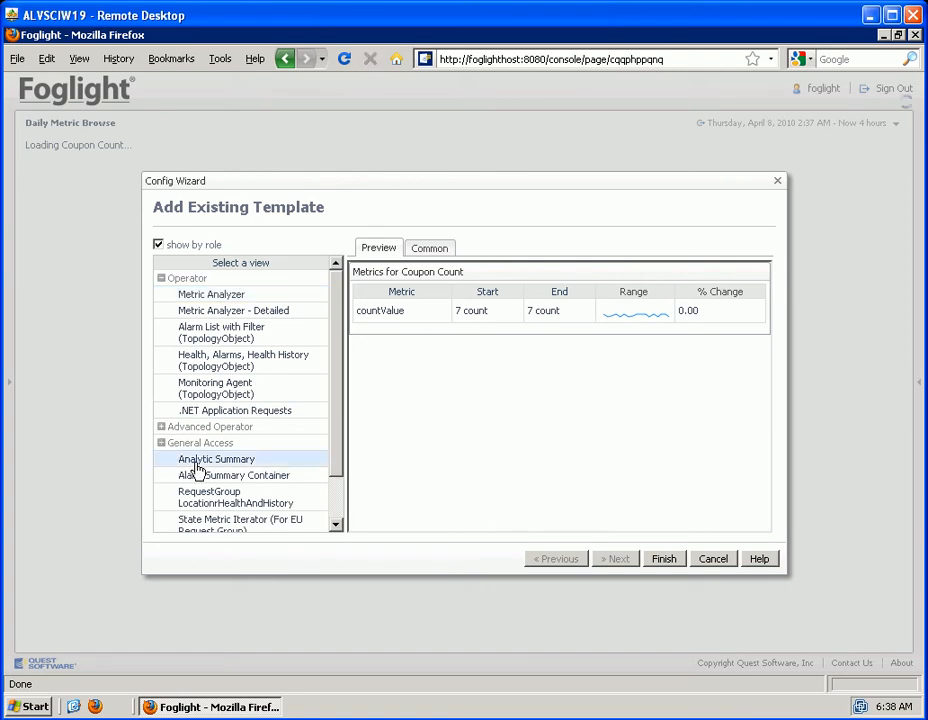
{"action": "left_click", "coordinate": [665, 561]}
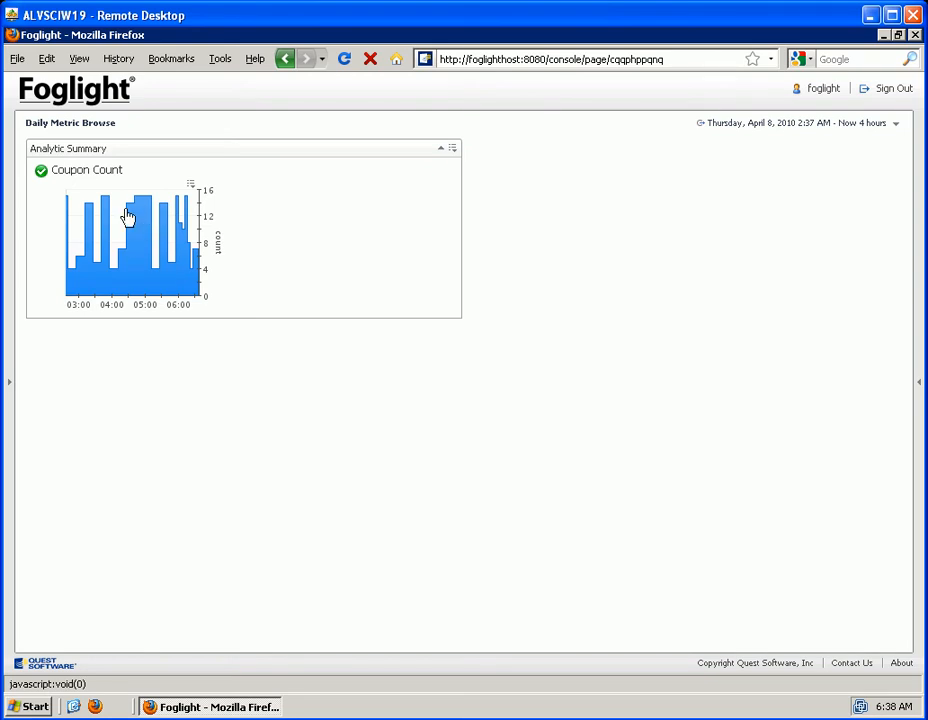
Add Coupon FREETV Count and Coupon 67867 rtyj rty jrtyj Count from My Analytics to the dashboard's Analytic Summary view
{"action": "left_click", "coordinate": [919, 390]}
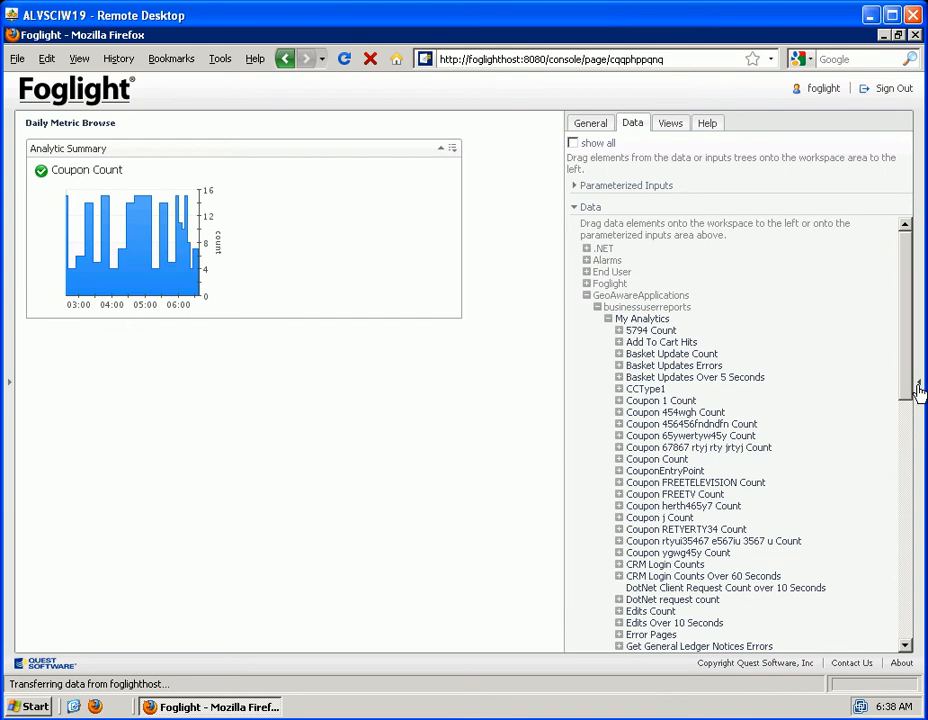
{"action": "left_click", "coordinate": [919, 389]}
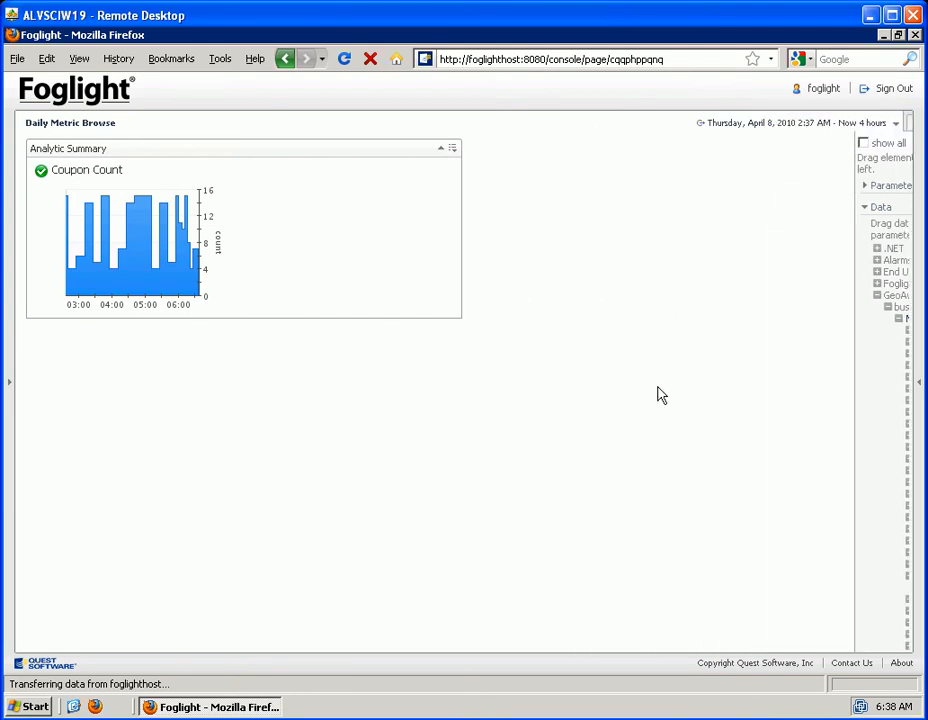
{"action": "left_click", "coordinate": [920, 389]}
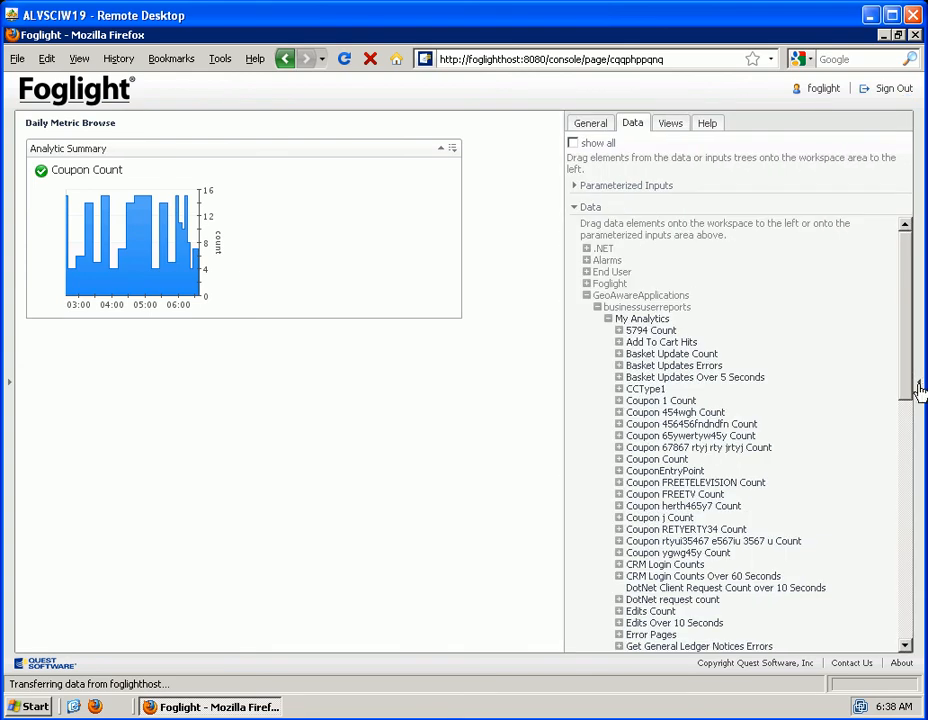
{"action": "left_click", "coordinate": [669, 506]}
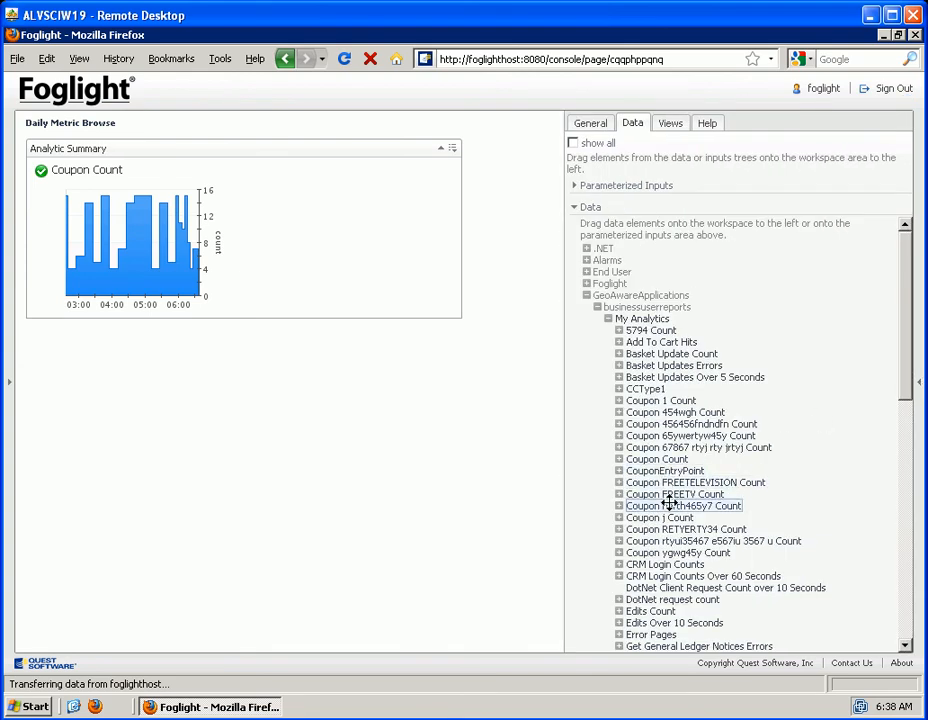
{"action": "left_click", "coordinate": [667, 494]}
{"action": "left_click_drag", "start_coordinate": [667, 494], "coordinate": [311, 246]}
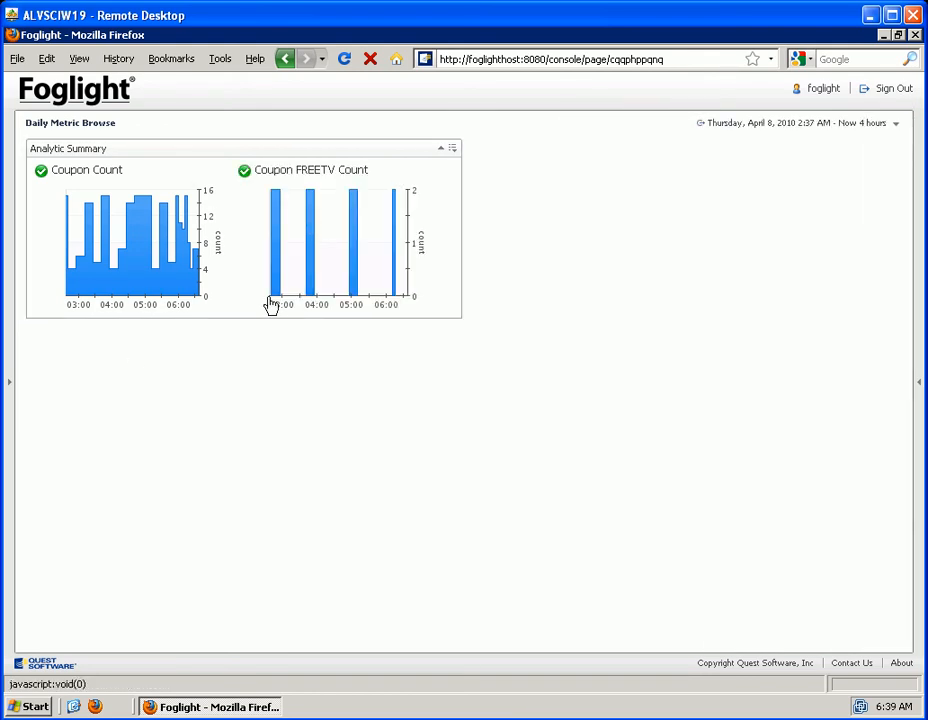
{"action": "left_click", "coordinate": [919, 390]}
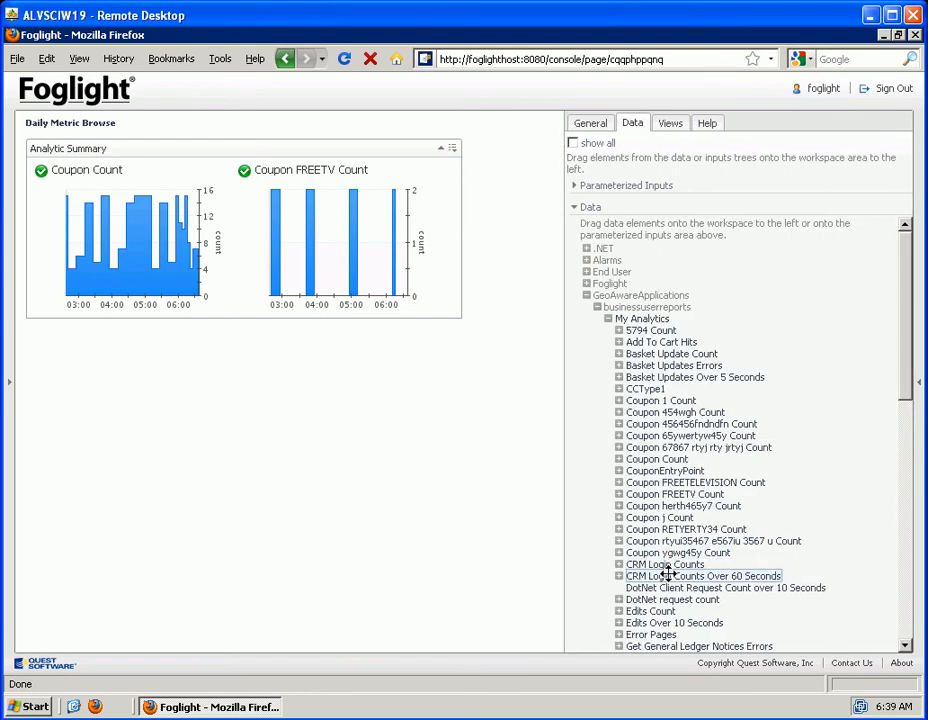
{"action": "left_click_drag", "start_coordinate": [674, 440], "coordinate": [450, 259]}
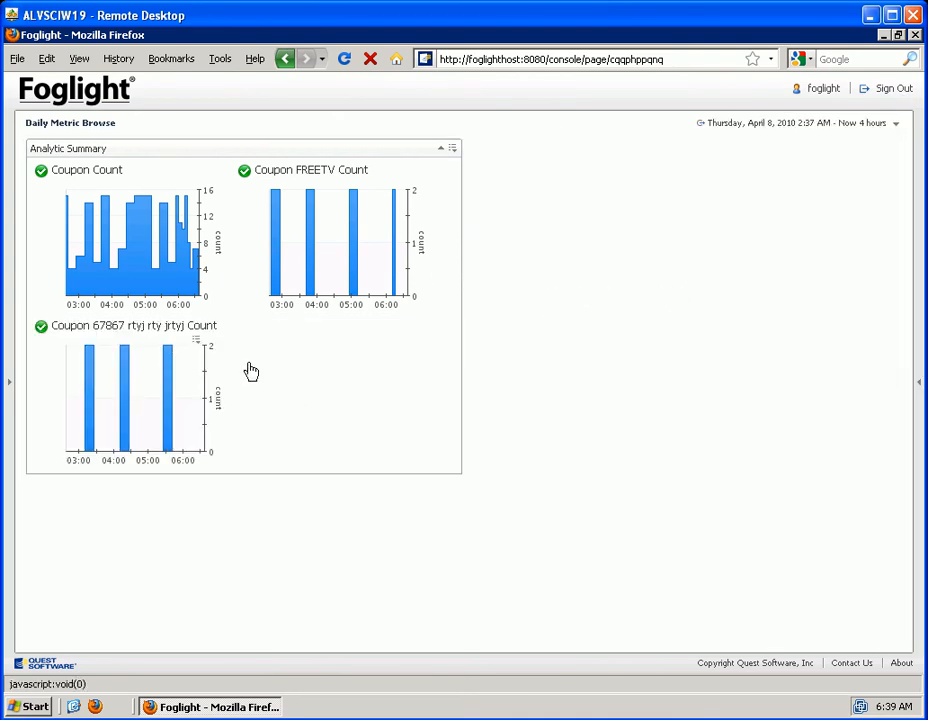
Retitle the Analytic Summary portlet containing the coupon charts as Coupon Campaign
{"action": "left_click", "coordinate": [452, 151]}
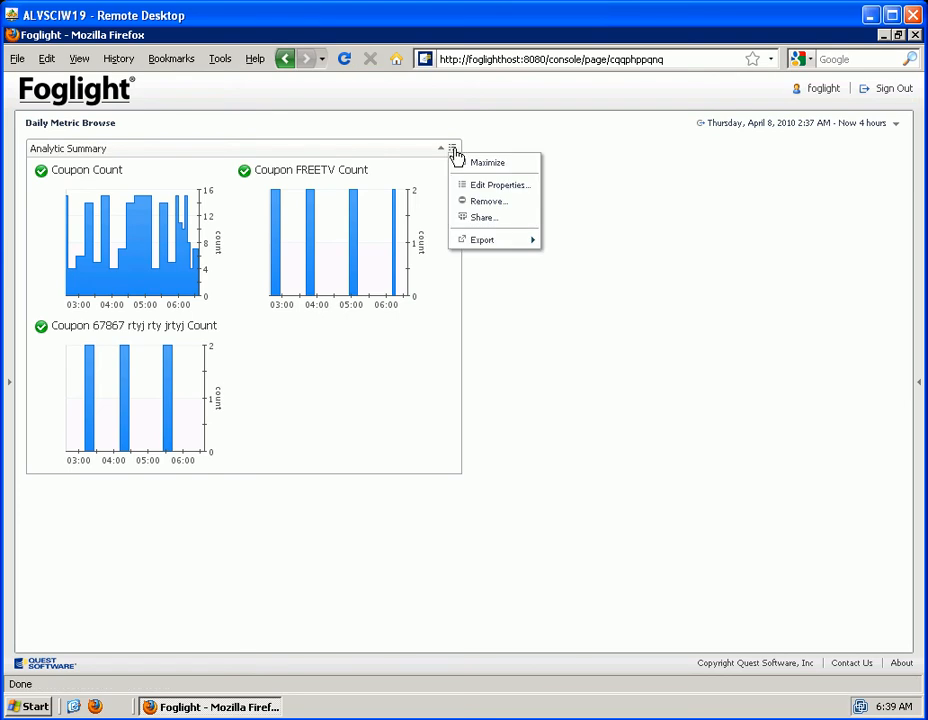
{"action": "left_click", "coordinate": [494, 188]}
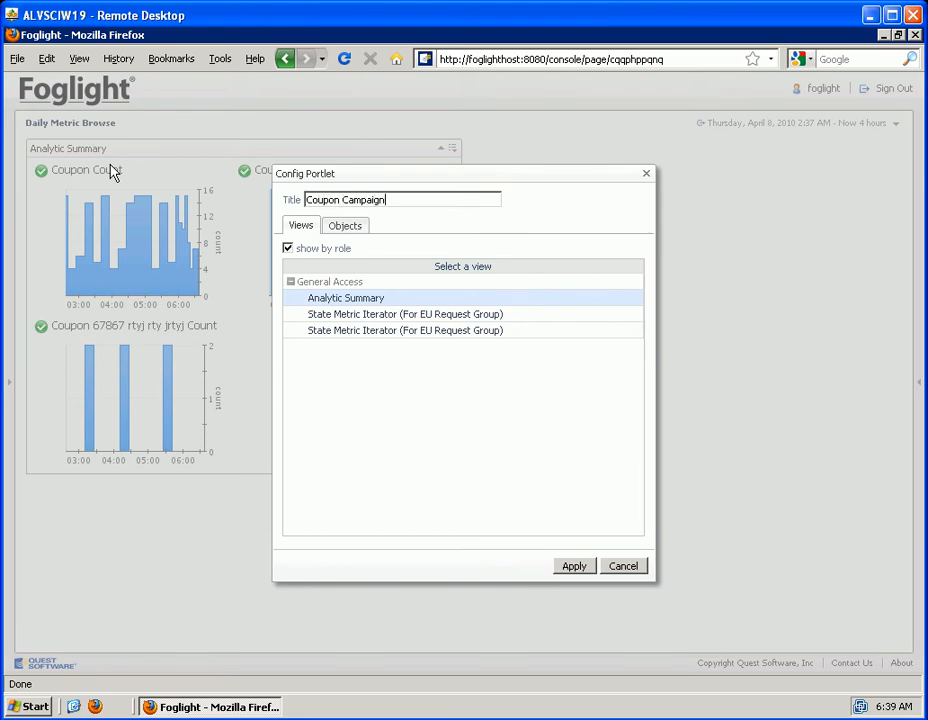
{"action": "left_click", "coordinate": [575, 566]}
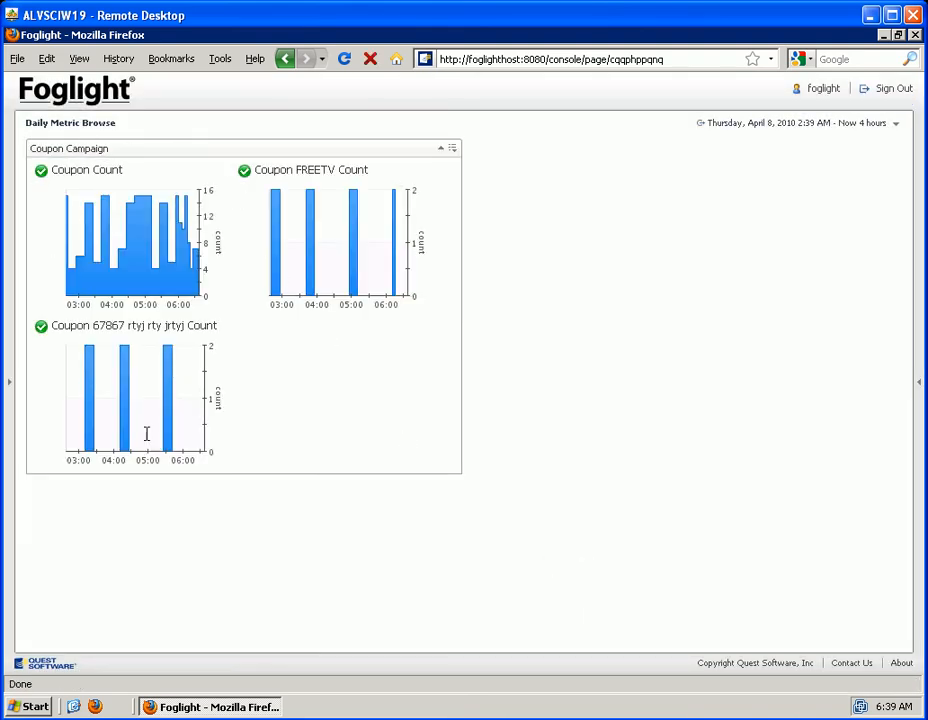
Place qCom Shipping Count from My Analytics in the empty space below Coupon Campaign, using the previous view selection
{"action": "left_click", "coordinate": [920, 388]}
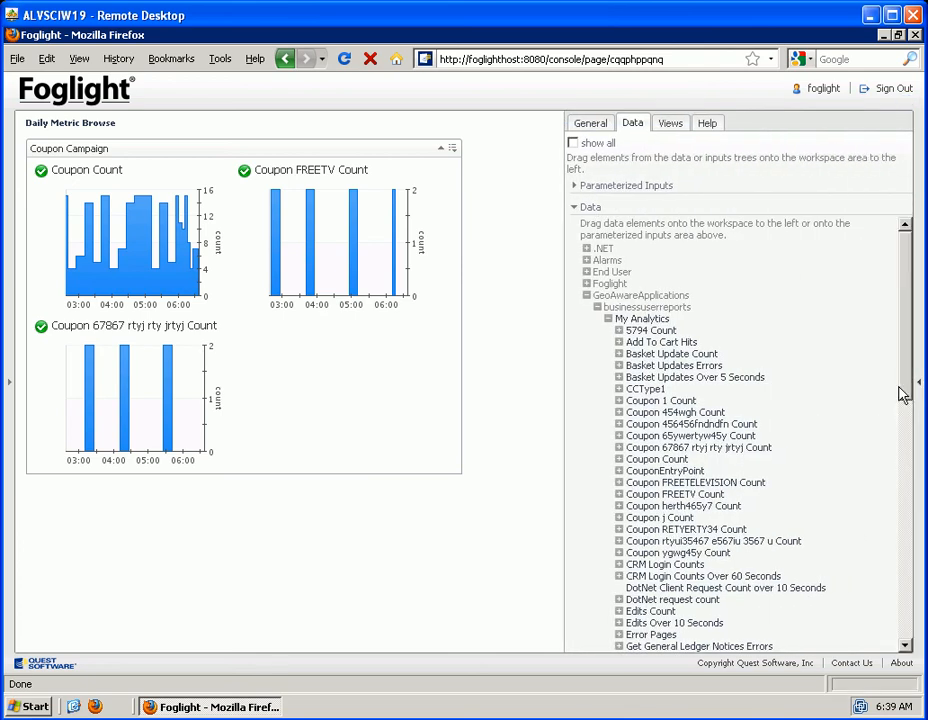
{"action": "left_click_drag", "start_coordinate": [906, 393], "coordinate": [897, 648]}
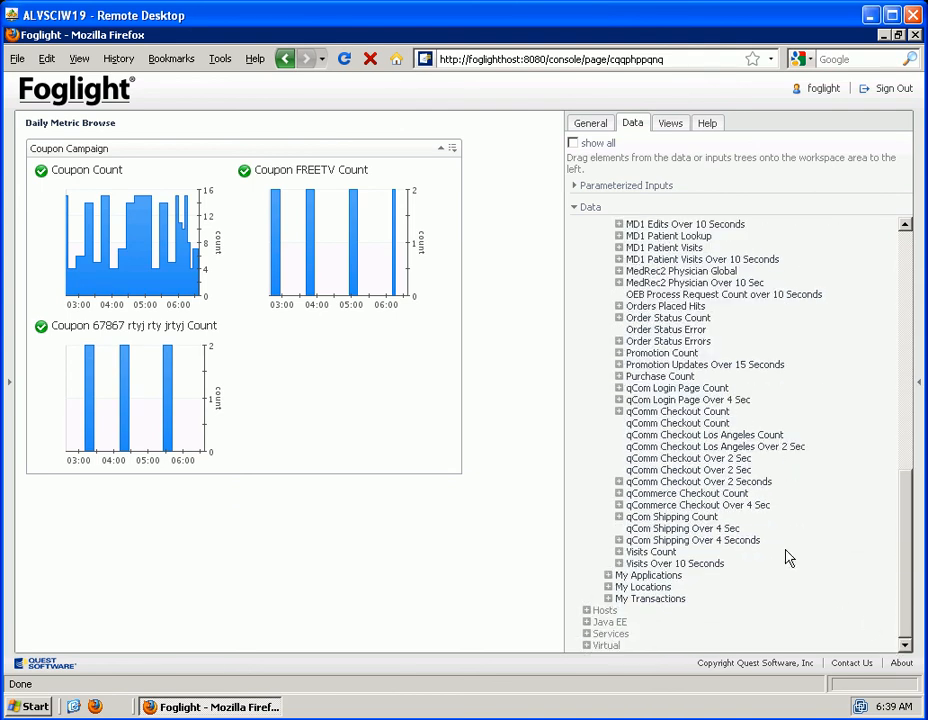
{"action": "left_click", "coordinate": [706, 517]}
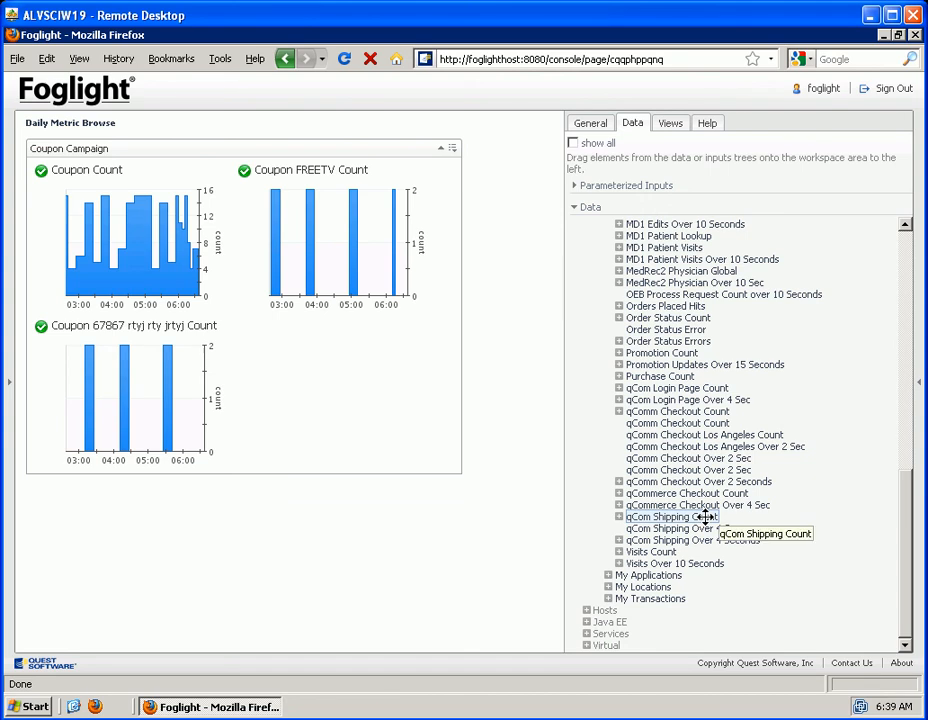
{"action": "left_click_drag", "start_coordinate": [706, 517], "coordinate": [320, 543]}
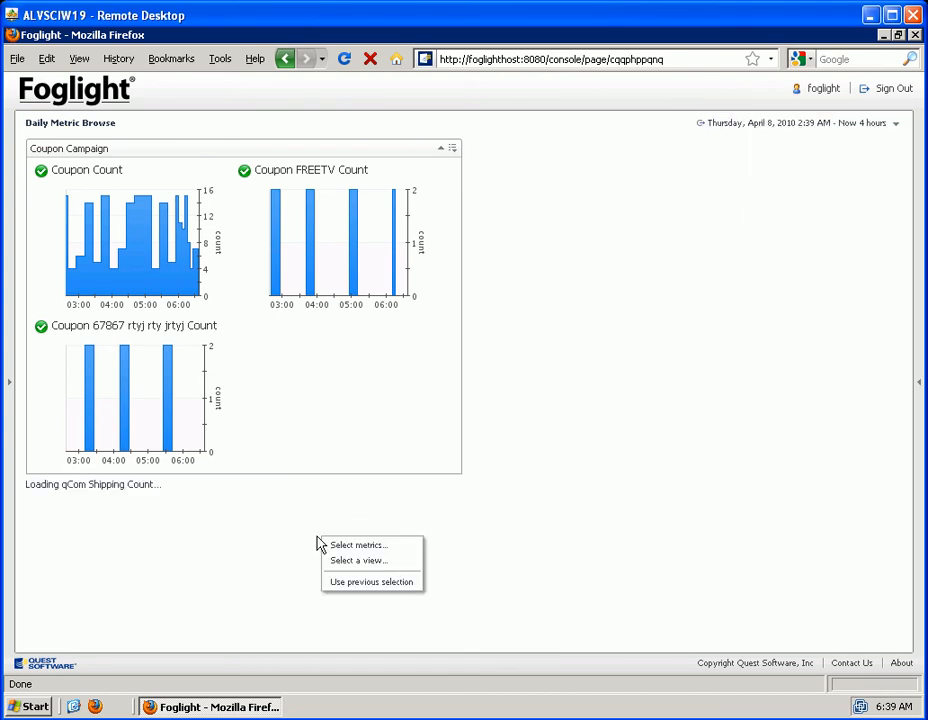
{"action": "left_click", "coordinate": [343, 583]}
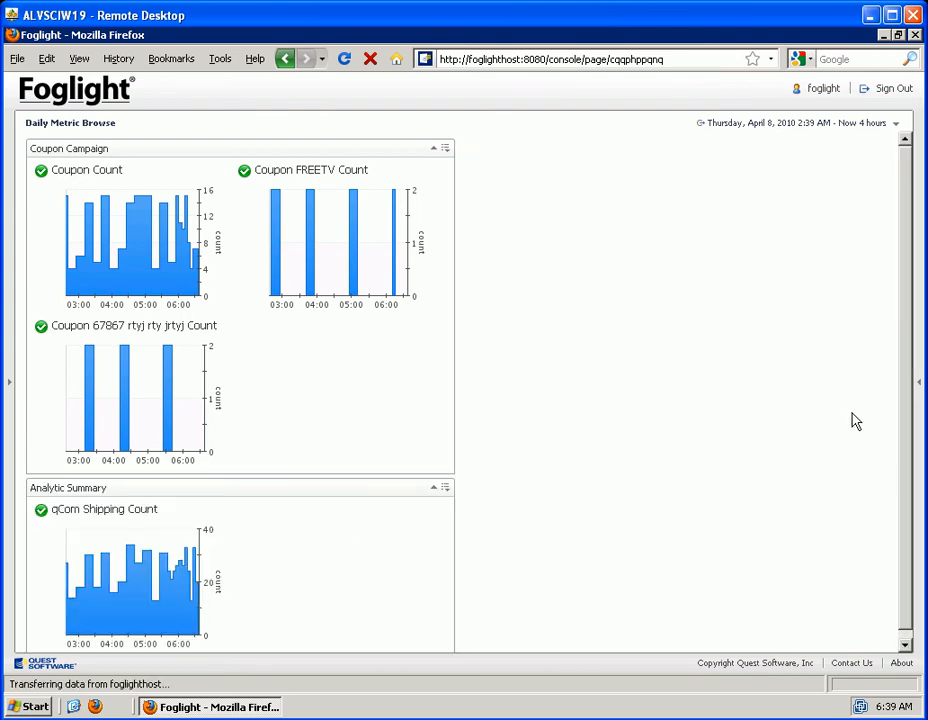
Add qCom Shipping Over 4 Sec from My Analytics to the Analytic Summary view beside qCom Shipping Count
{"action": "scroll", "coordinate": [905, 427], "scroll_direction": "down", "scroll_amount": 1}
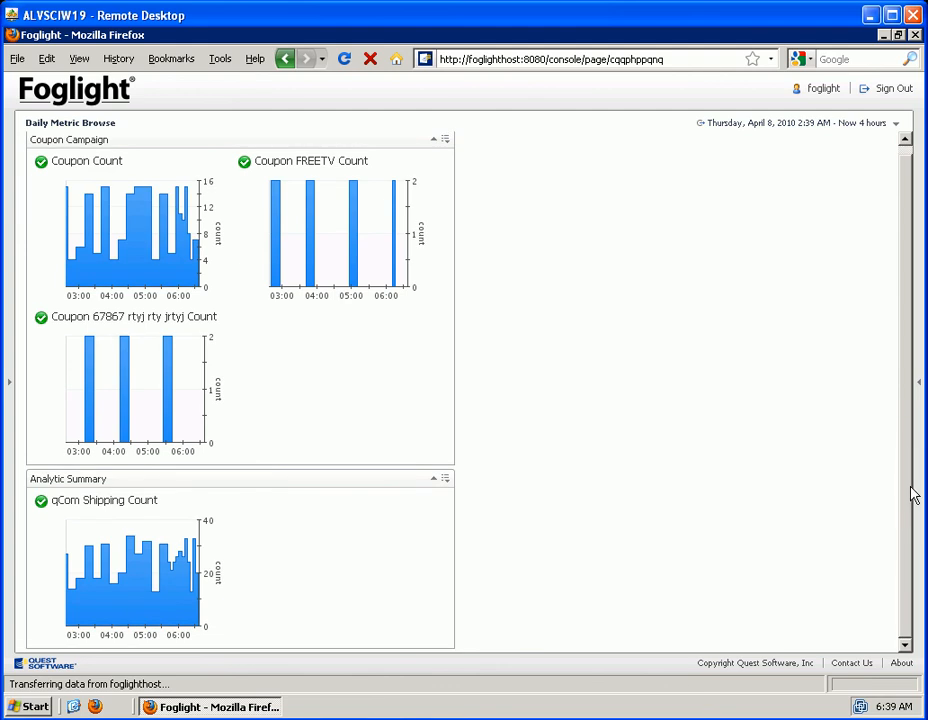
{"action": "left_click", "coordinate": [920, 382]}
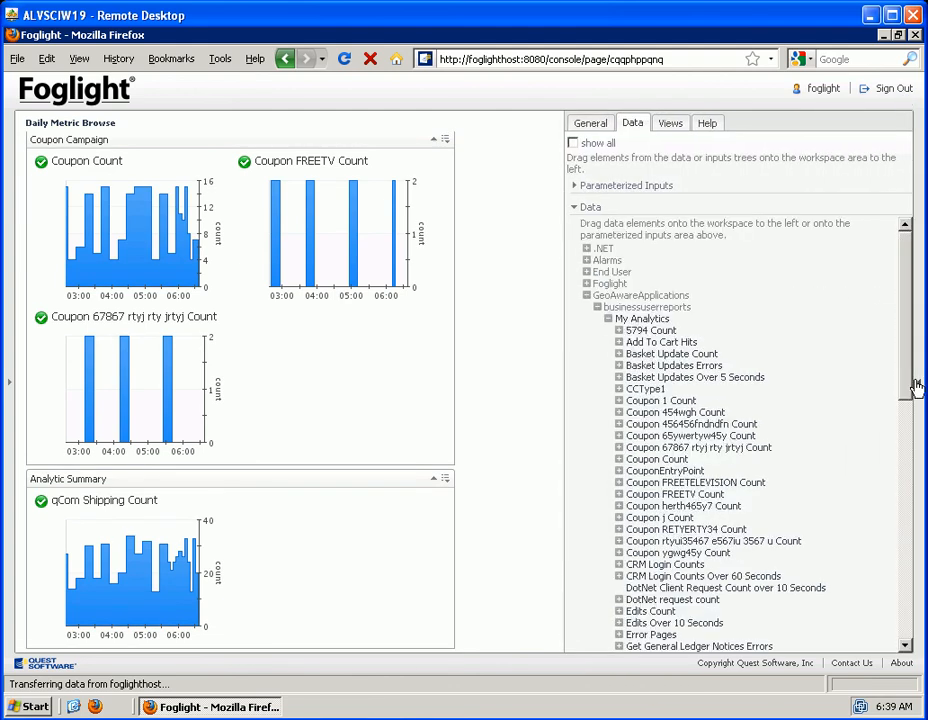
{"action": "left_click_drag", "start_coordinate": [905, 376], "coordinate": [917, 614]}
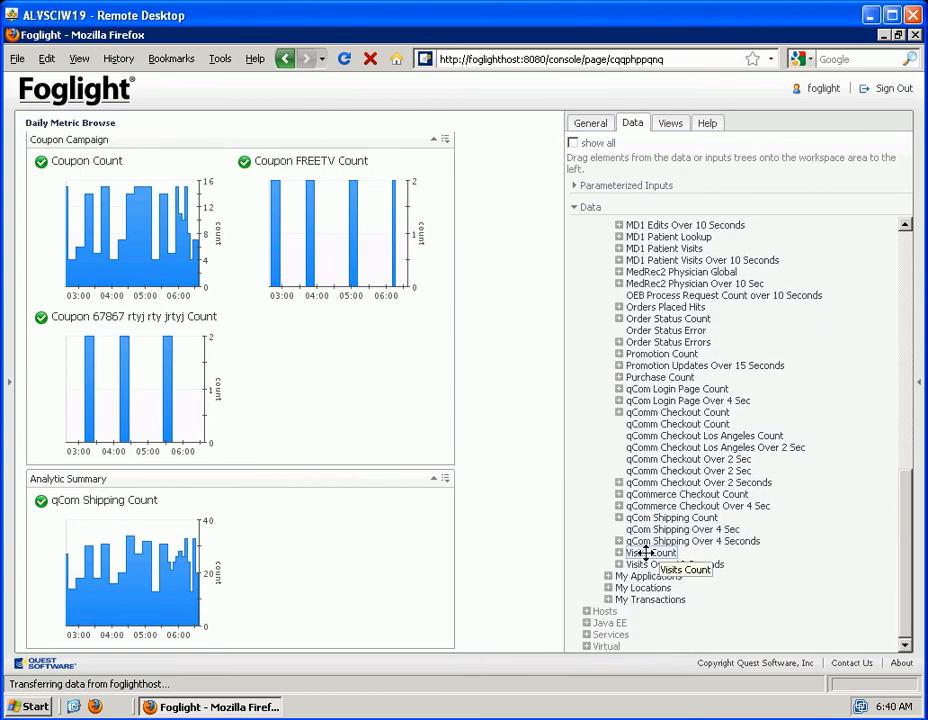
{"action": "left_click_drag", "start_coordinate": [658, 533], "coordinate": [365, 543]}
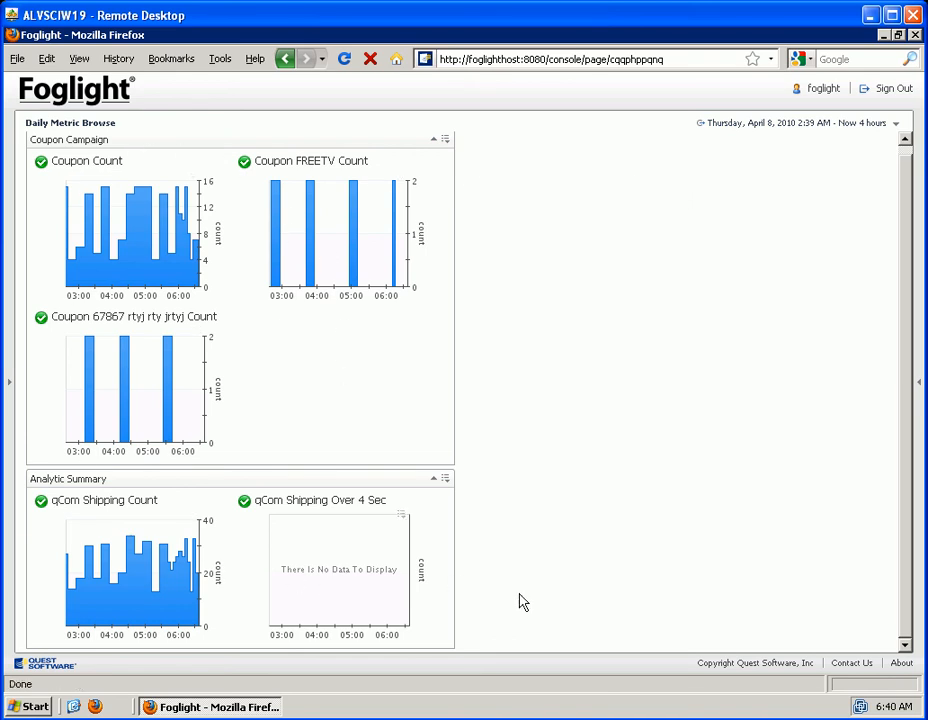
Place Add To Cart Hits in the empty second column as a stacked area chart of its countValue metric
{"action": "left_click", "coordinate": [921, 388]}
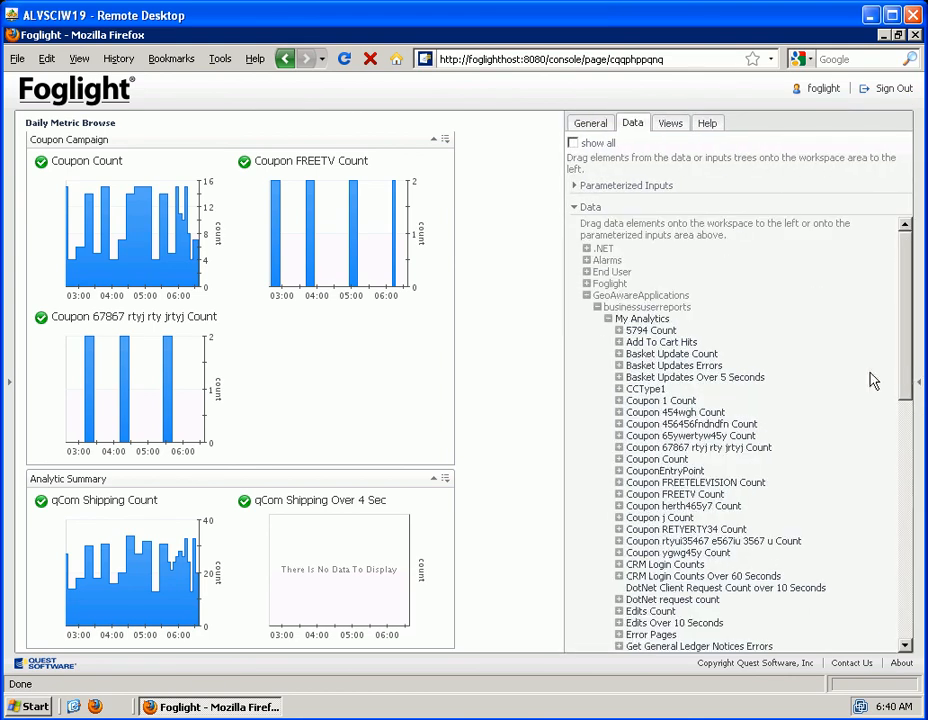
{"action": "left_click", "coordinate": [669, 342]}
{"action": "left_click_drag", "start_coordinate": [669, 342], "coordinate": [507, 263]}
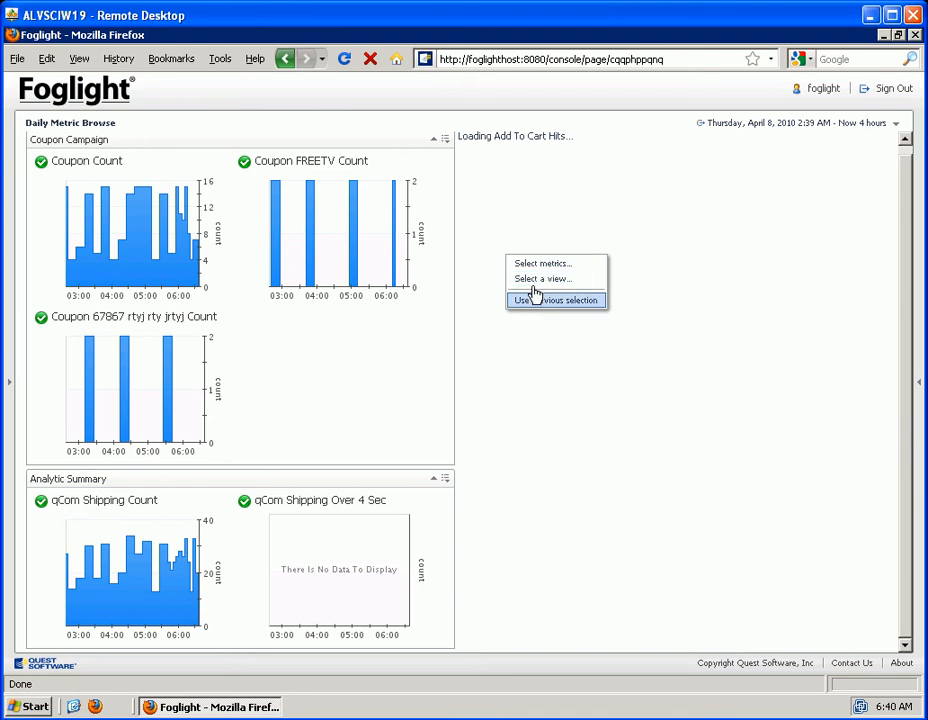
{"action": "left_click", "coordinate": [540, 265]}
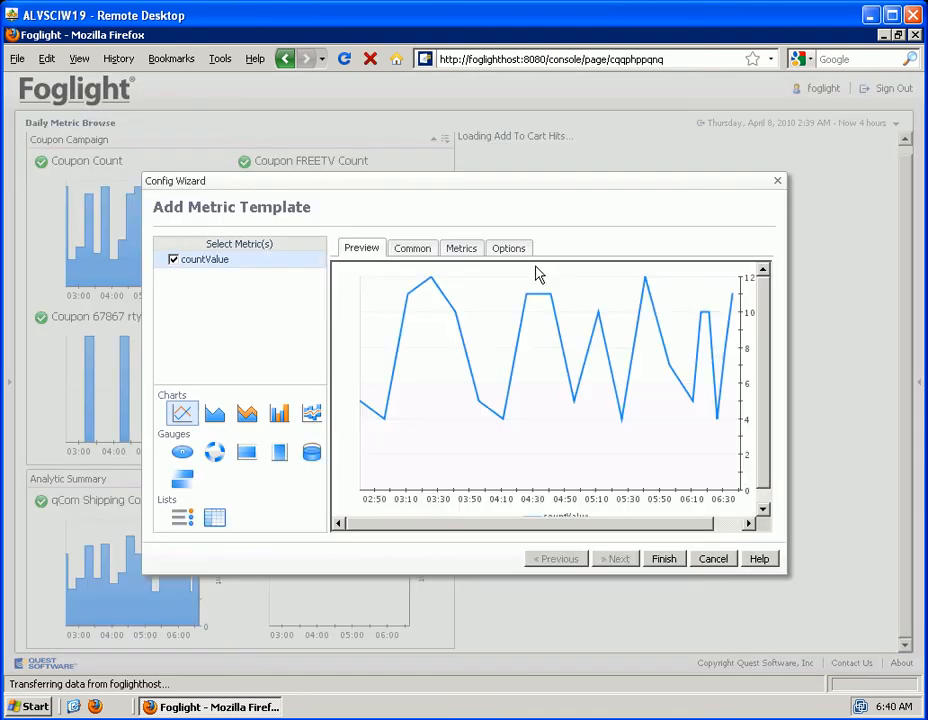
{"action": "left_click", "coordinate": [214, 413]}
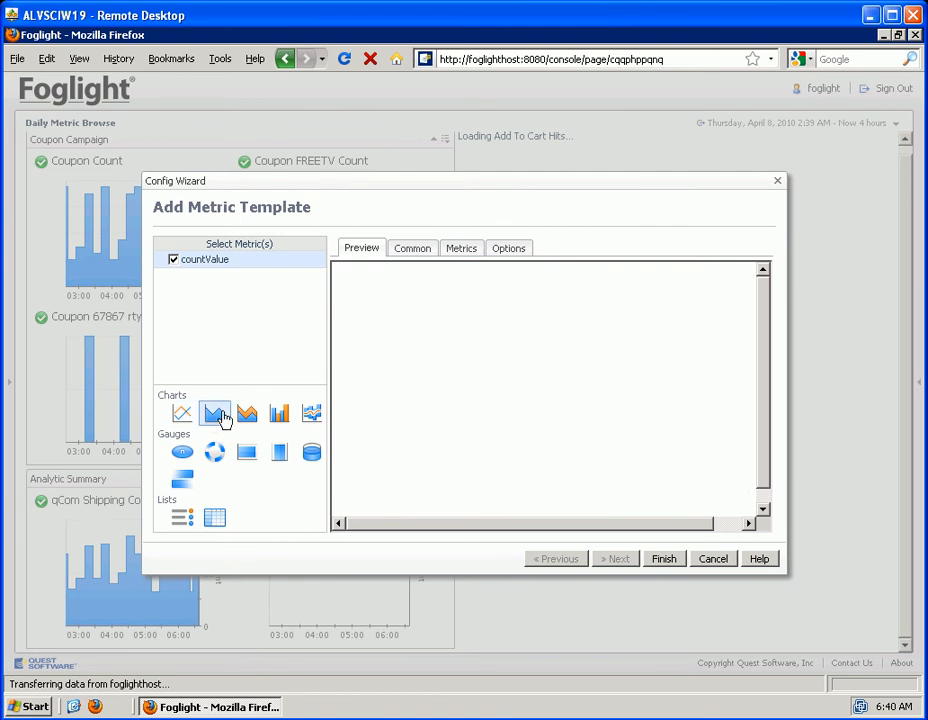
{"action": "left_click", "coordinate": [249, 415]}
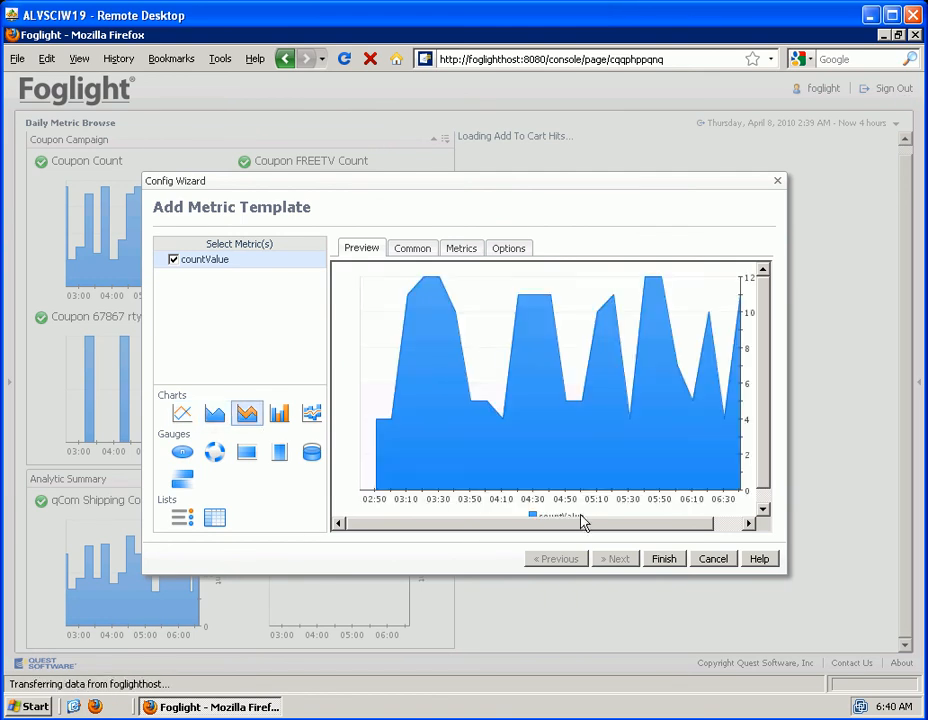
{"action": "left_click", "coordinate": [672, 560]}
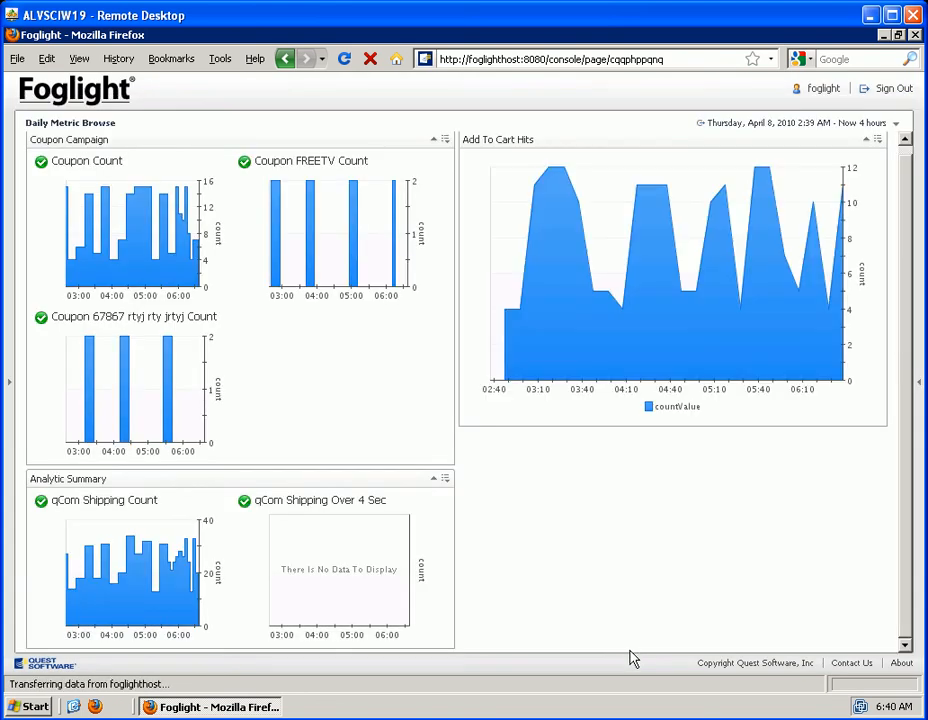
Try to add the whole Basket Updates Errors object from My Analytics to the Add To Cart Hits chart
{"action": "left_click", "coordinate": [921, 388]}
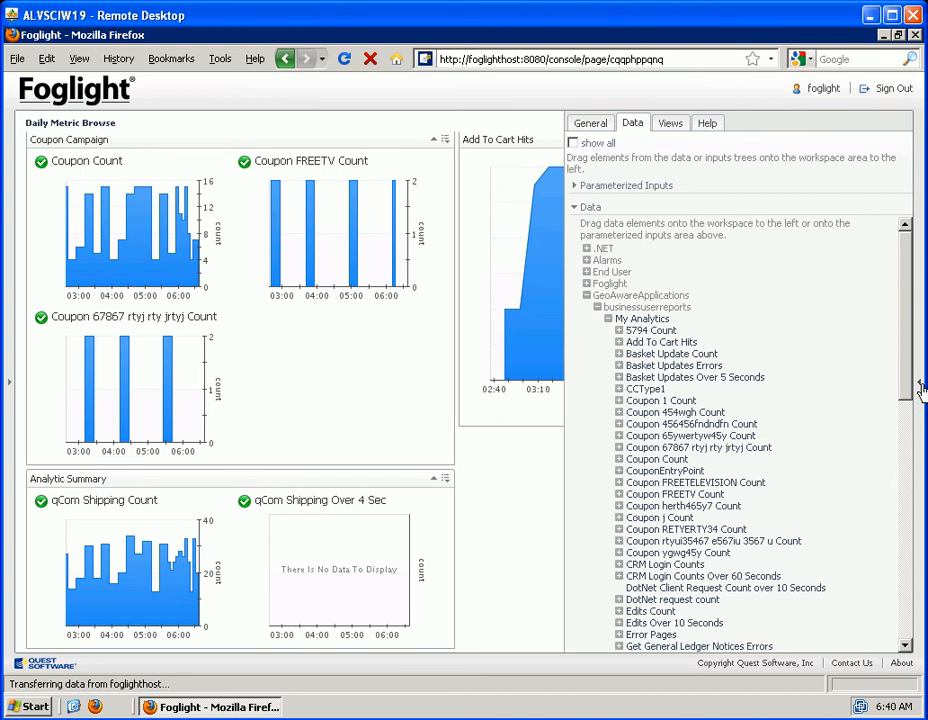
{"action": "left_click_drag", "start_coordinate": [905, 376], "coordinate": [897, 412]}
{"action": "scroll", "coordinate": [897, 457], "scroll_direction": "up", "scroll_amount": 2}
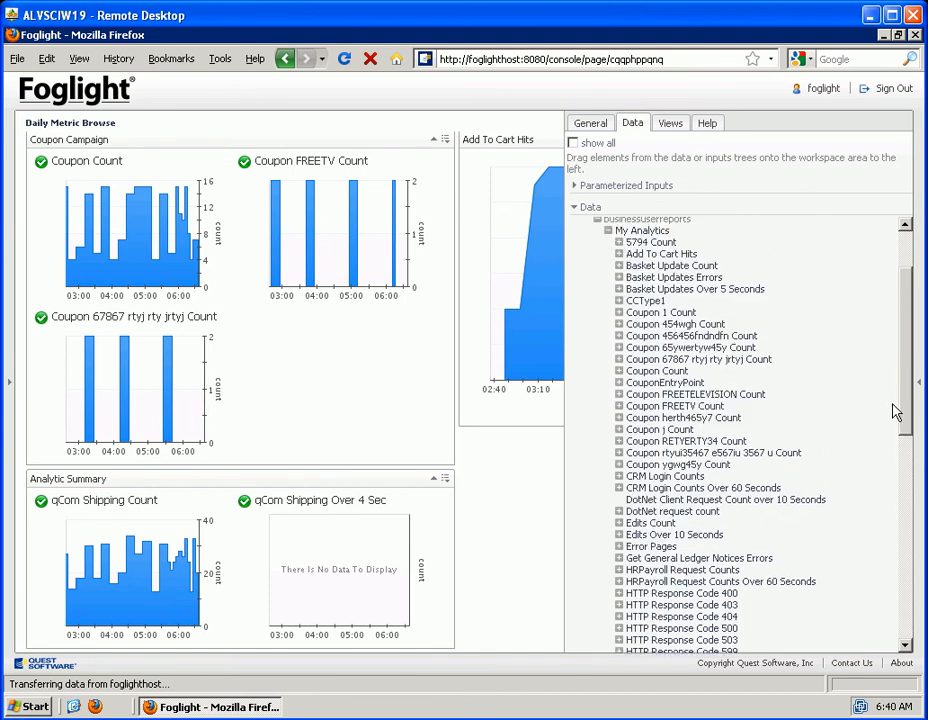
{"action": "left_click", "coordinate": [692, 277]}
{"action": "left_click_drag", "start_coordinate": [691, 277], "coordinate": [630, 281]}
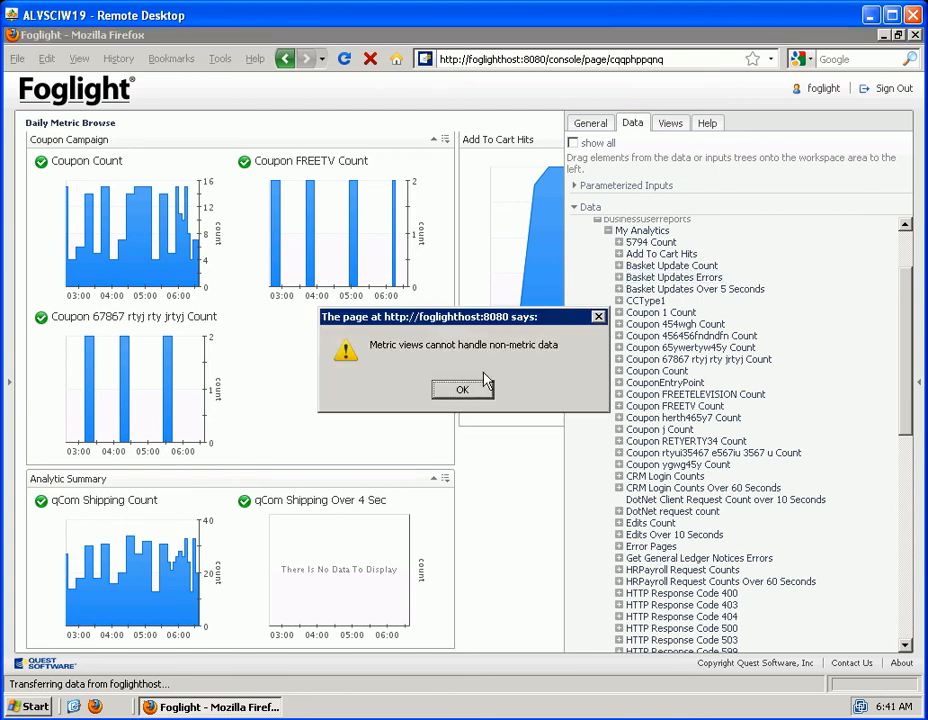
{"action": "left_click", "coordinate": [462, 389]}
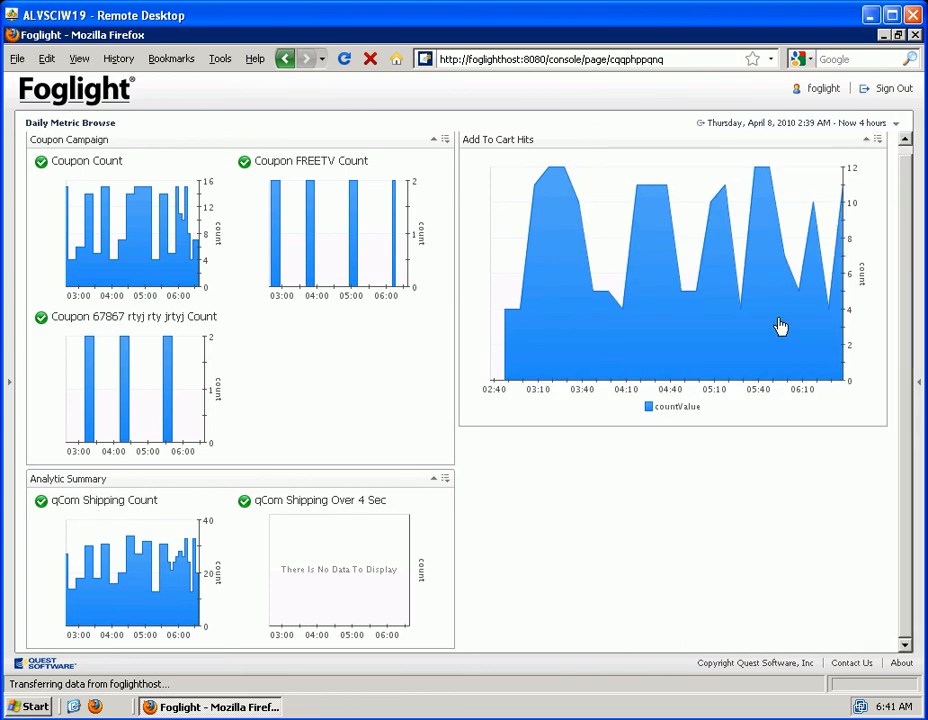
Add the countValue metric of Basket Updates Errors to the Add To Cart Hits chart
{"action": "left_click", "coordinate": [918, 388]}
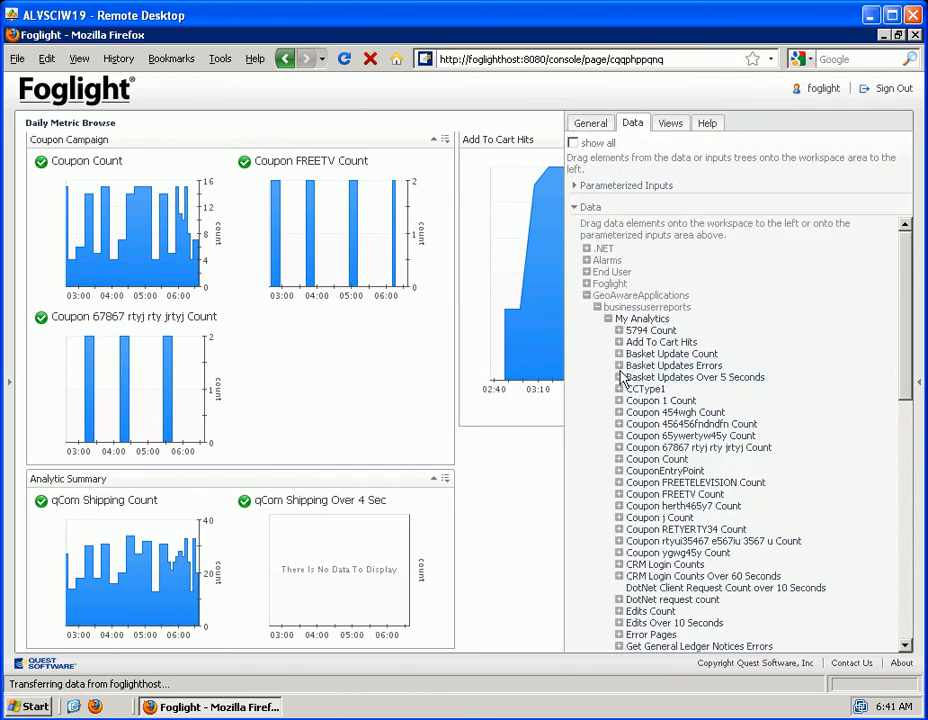
{"action": "left_click", "coordinate": [620, 367]}
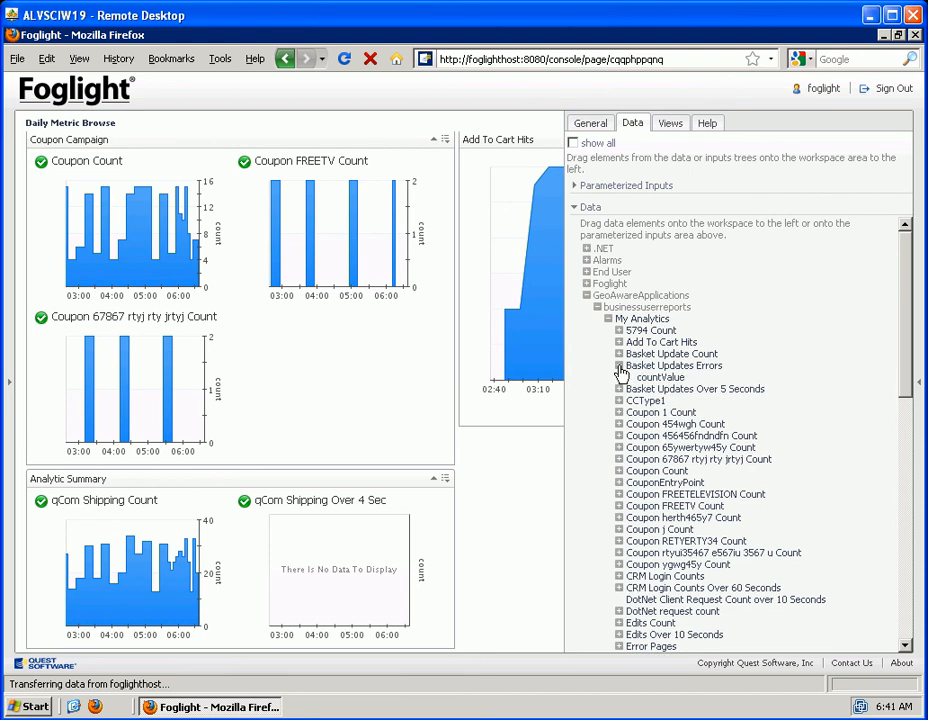
{"action": "left_click_drag", "start_coordinate": [661, 380], "coordinate": [548, 353]}
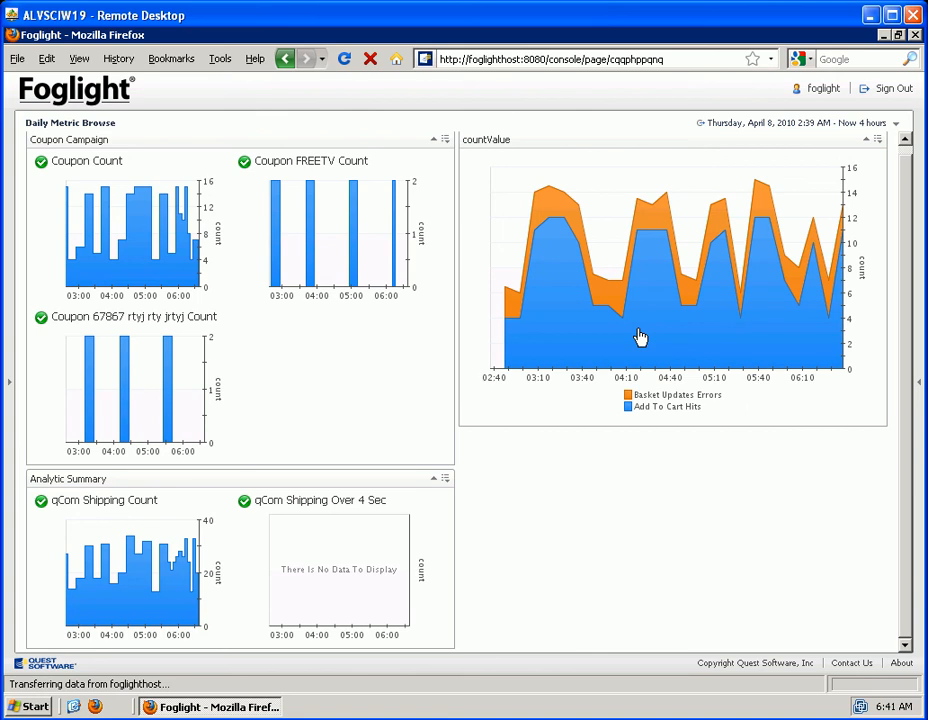
{"action": "mouse_move", "coordinate": [640, 337]}
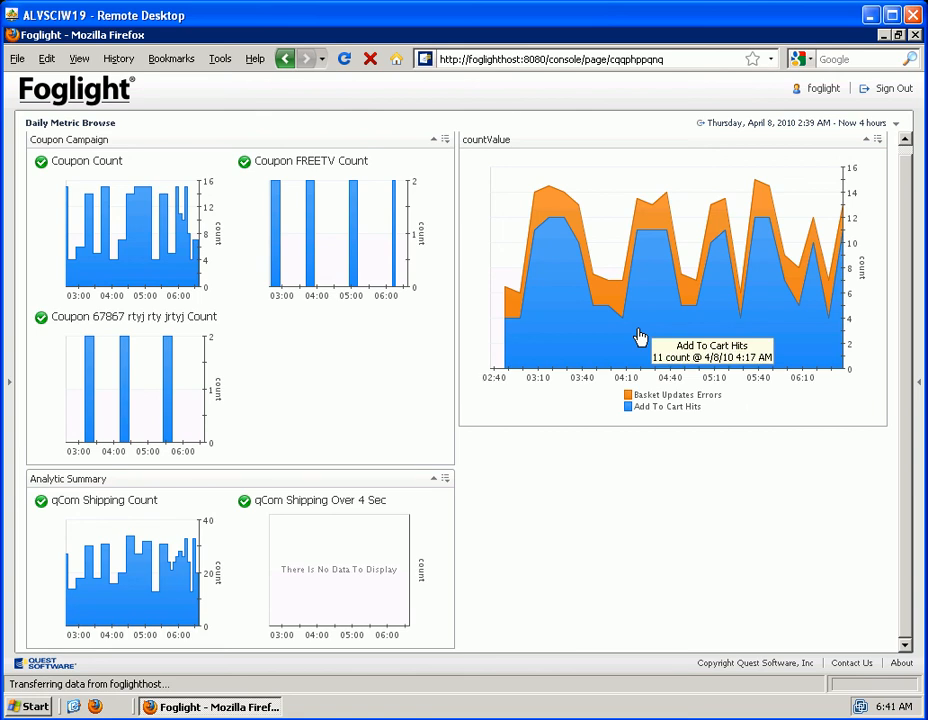